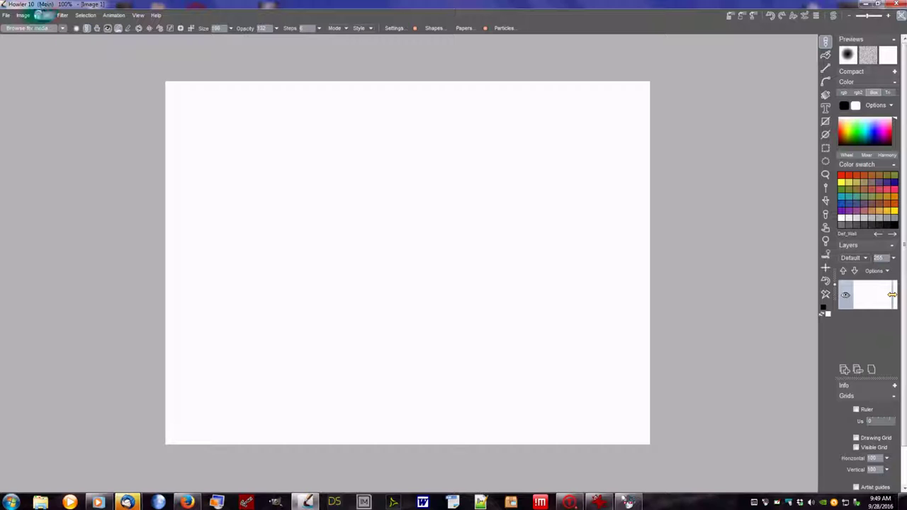
{"action": "left_click", "coordinate": [41, 14]}
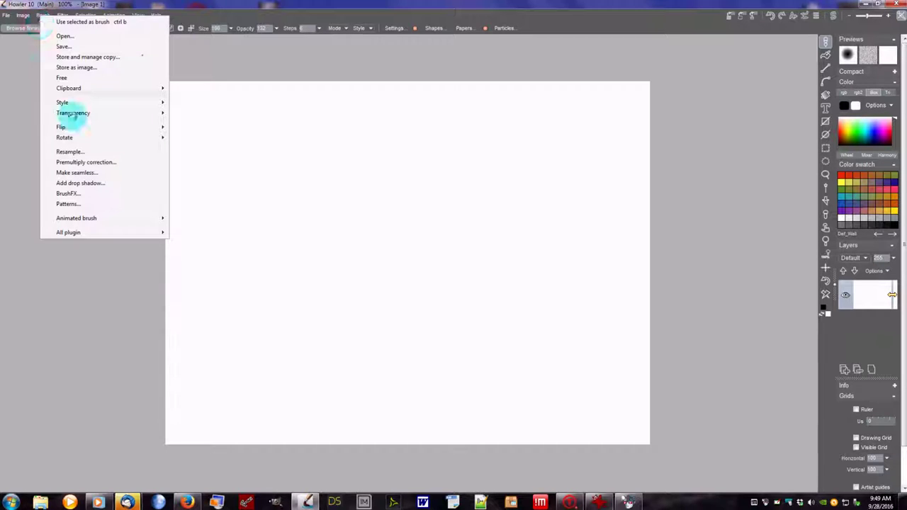
{"action": "mouse_move", "coordinate": [91, 218]}
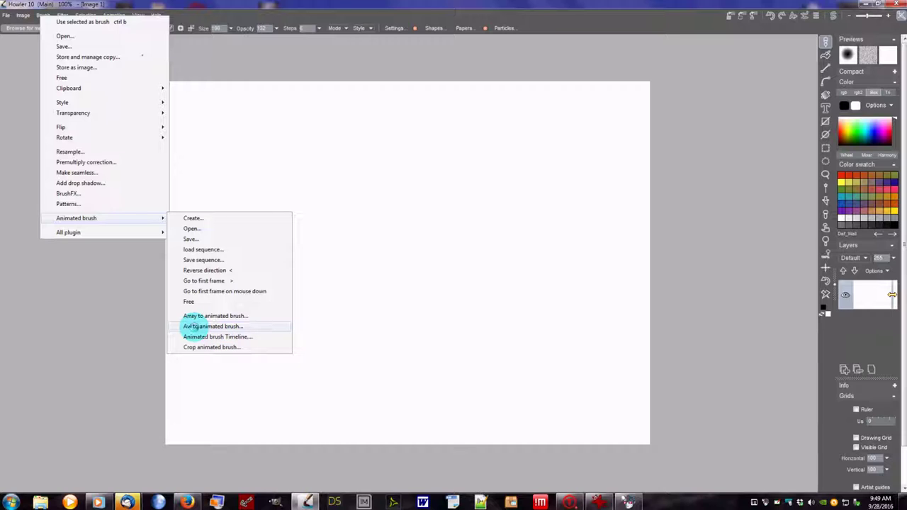
{"action": "left_click", "coordinate": [244, 325]}
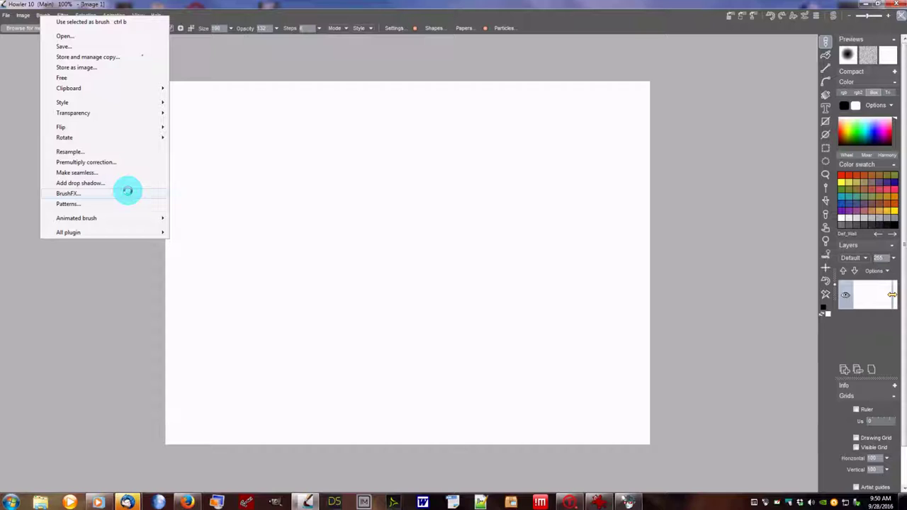
{"action": "left_click", "coordinate": [145, 3]}
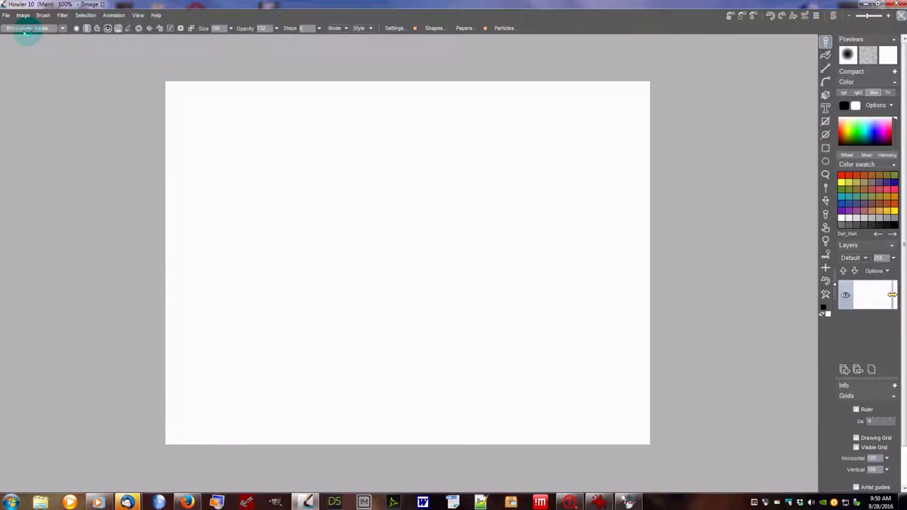
{"action": "left_click", "coordinate": [28, 29]}
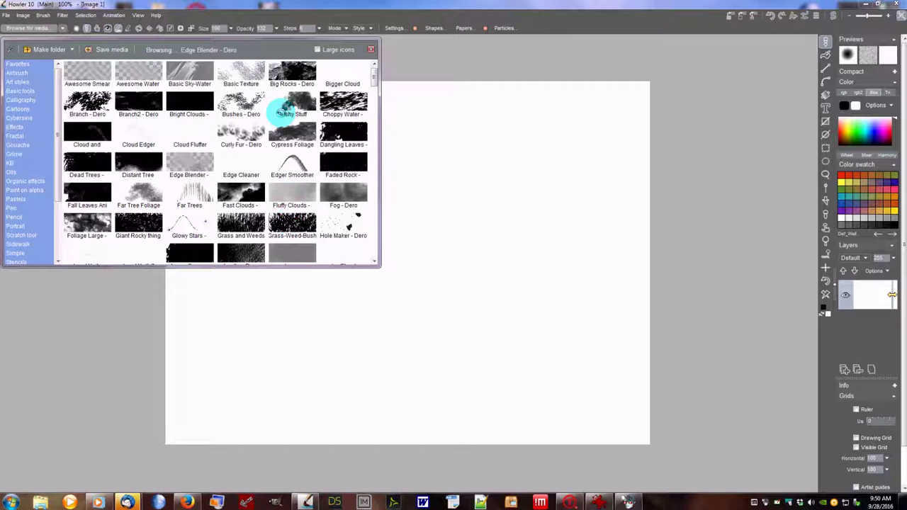
{"action": "left_click", "coordinate": [370, 49]}
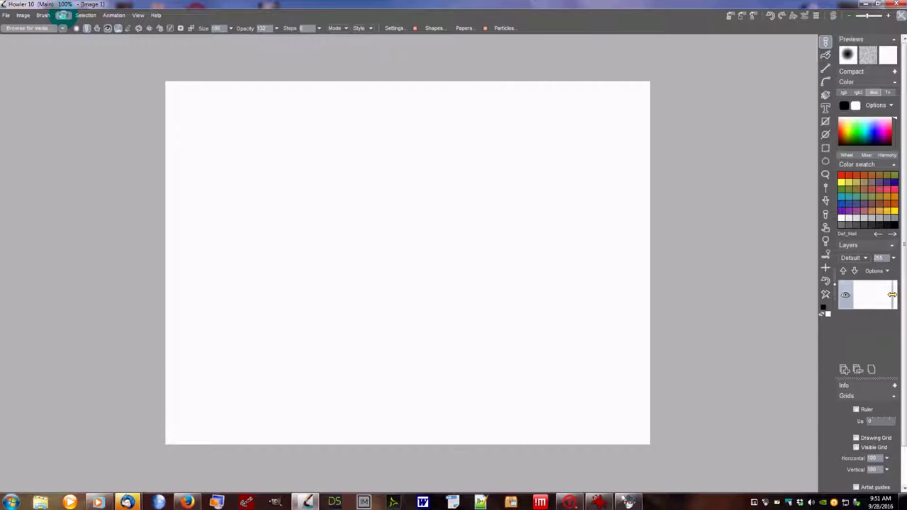
- Load butterfly1.png from the butterflies-n-trails-images folder as the current brush
{"action": "left_click", "coordinate": [43, 15]}
{"action": "left_click", "coordinate": [69, 36]}
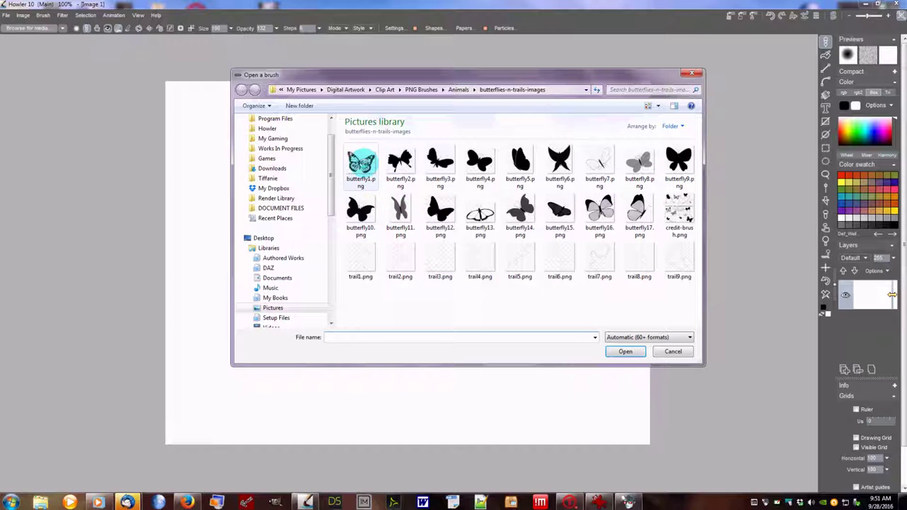
{"action": "left_click", "coordinate": [361, 161]}
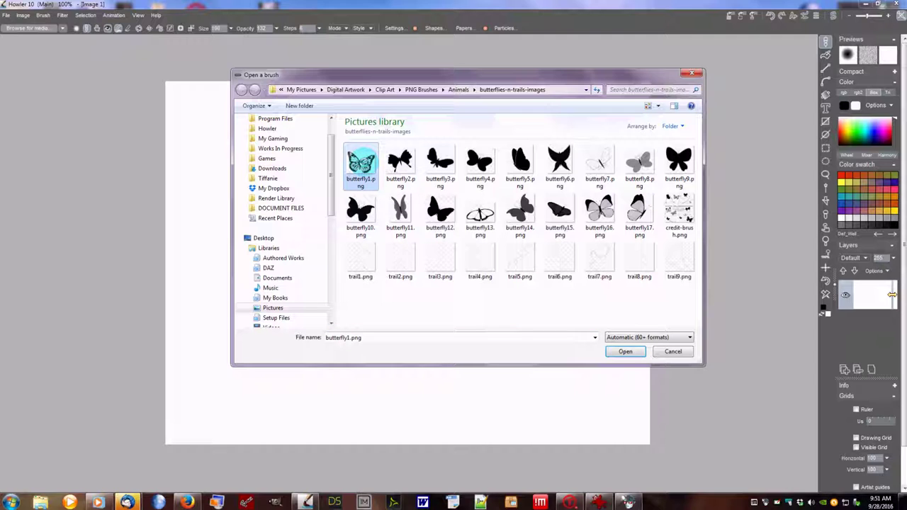
{"action": "left_click", "coordinate": [624, 352]}
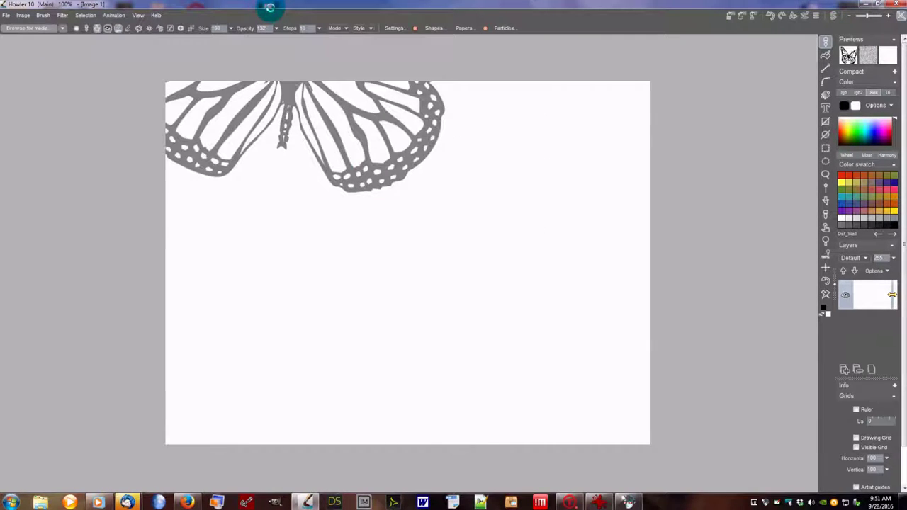
- Set the butterfly brush's opacity to 255 and reduce its size to about 28
{"action": "left_click", "coordinate": [275, 29]}
{"action": "left_click_drag", "start_coordinate": [251, 39], "coordinate": [282, 40]}
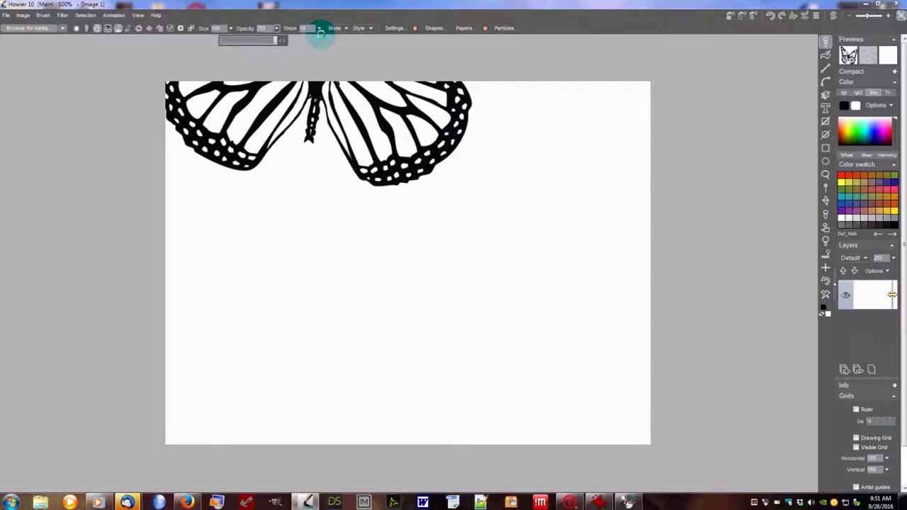
{"action": "left_click", "coordinate": [318, 28]}
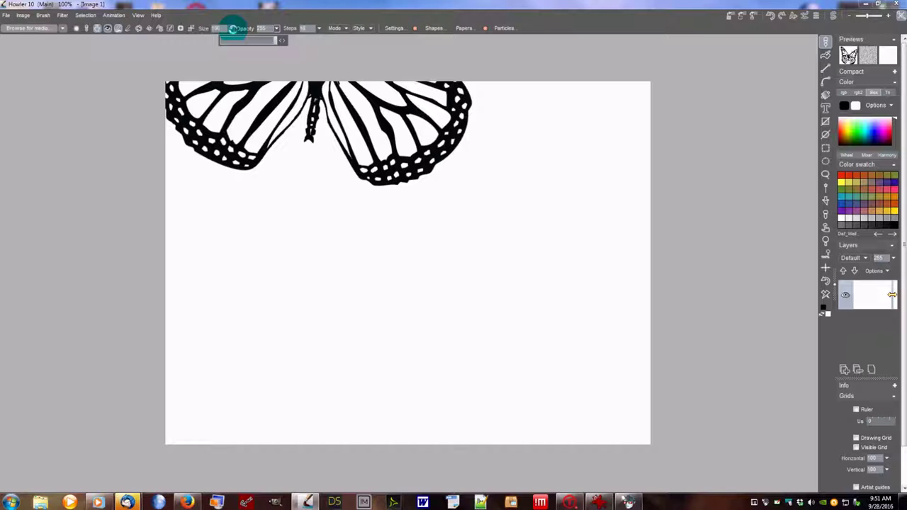
{"action": "left_click", "coordinate": [266, 41]}
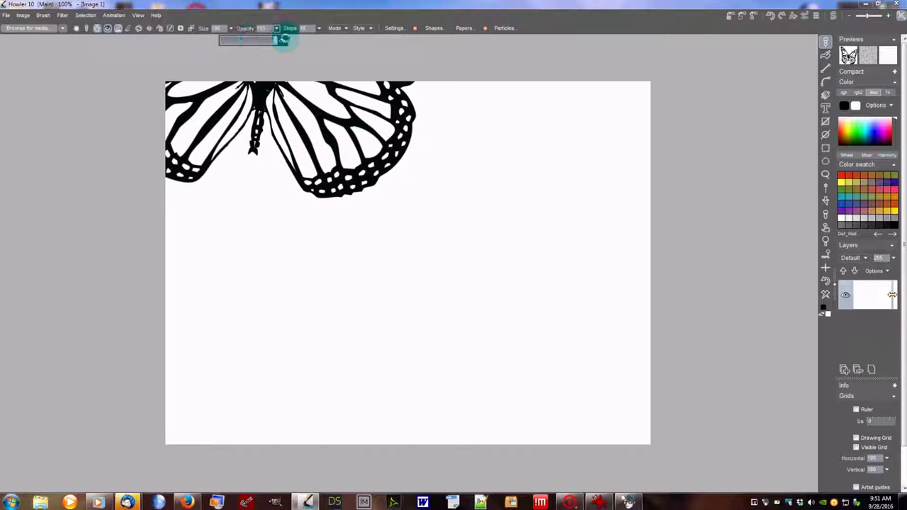
{"action": "left_click", "coordinate": [230, 28]}
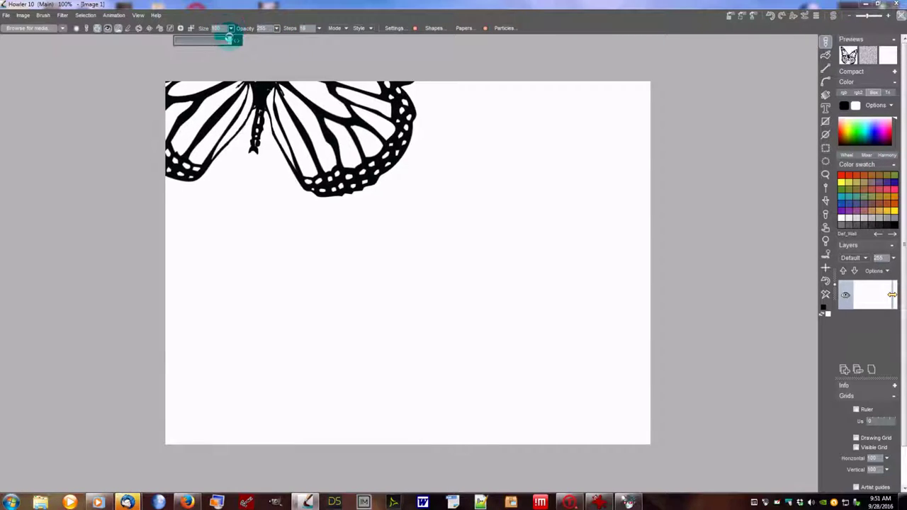
{"action": "left_click", "coordinate": [199, 40]}
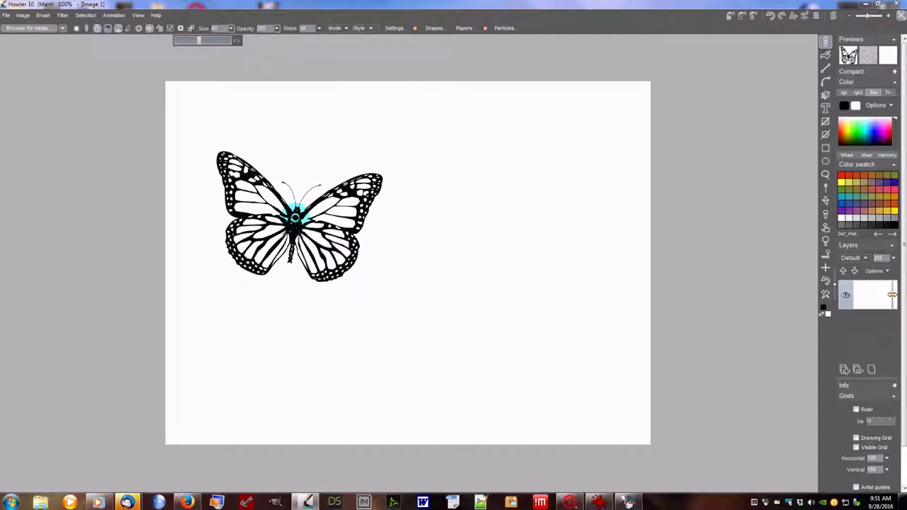
{"action": "left_click", "coordinate": [190, 41]}
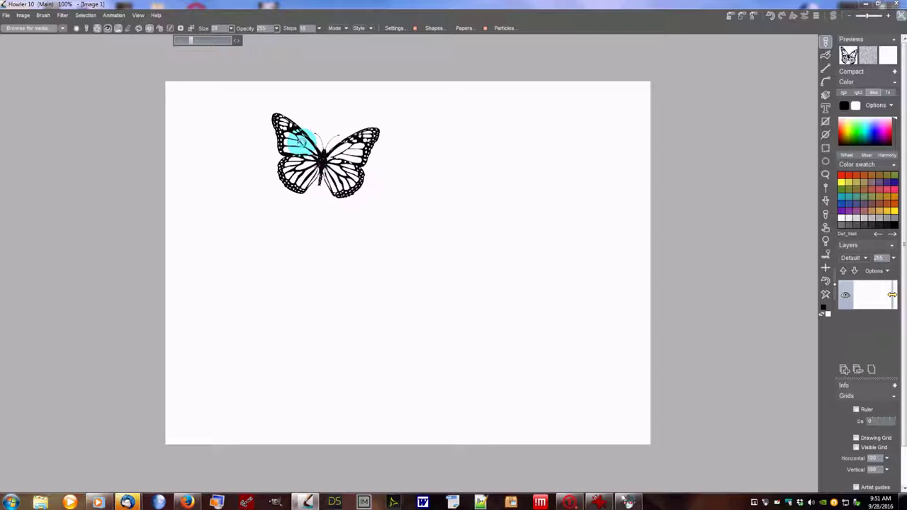
- Store the butterfly brush for managing copies and place the Store brush window beside the canvas's upper part
{"action": "left_click", "coordinate": [43, 15]}
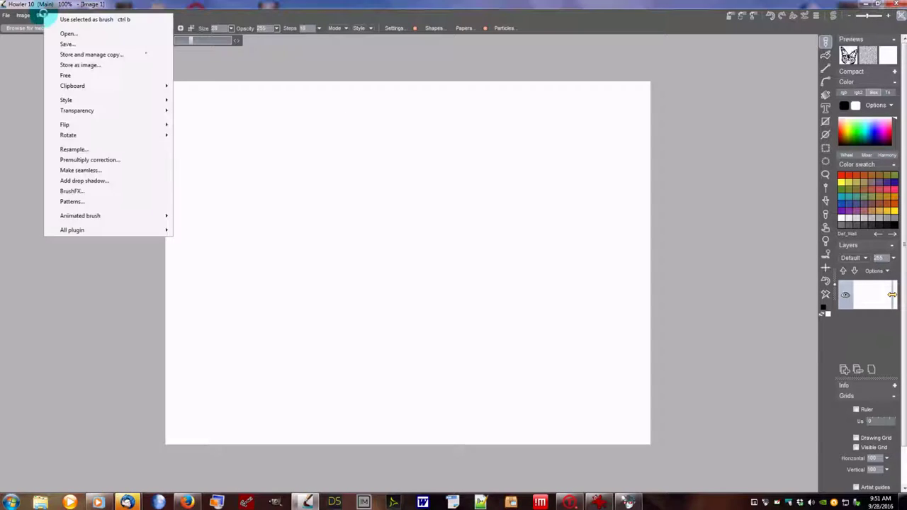
{"action": "left_click", "coordinate": [96, 54]}
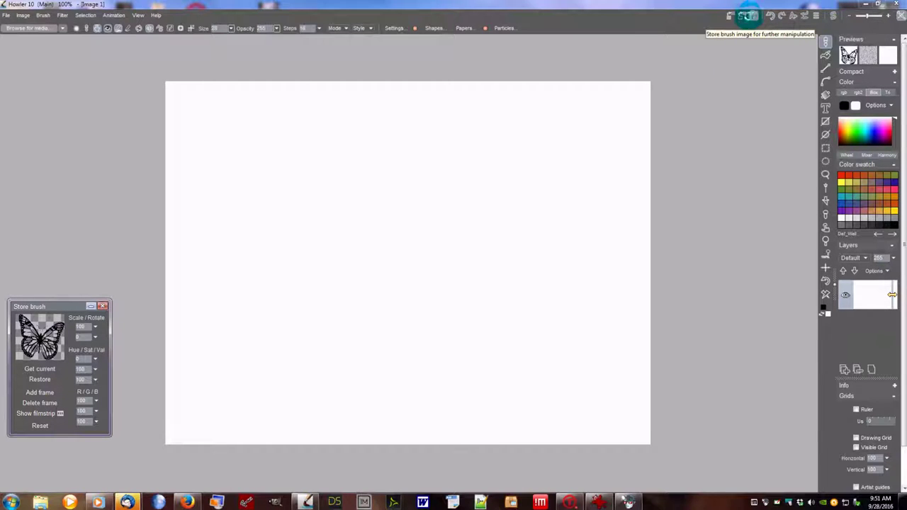
{"action": "left_click_drag", "start_coordinate": [63, 306], "coordinate": [65, 285]}
{"action": "mouse_move", "coordinate": [72, 192]}
{"action": "left_mouse_down"}
{"action": "mouse_move", "coordinate": [67, 61]}
{"action": "mouse_move", "coordinate": [57, 52]}
{"action": "left_mouse_up"}
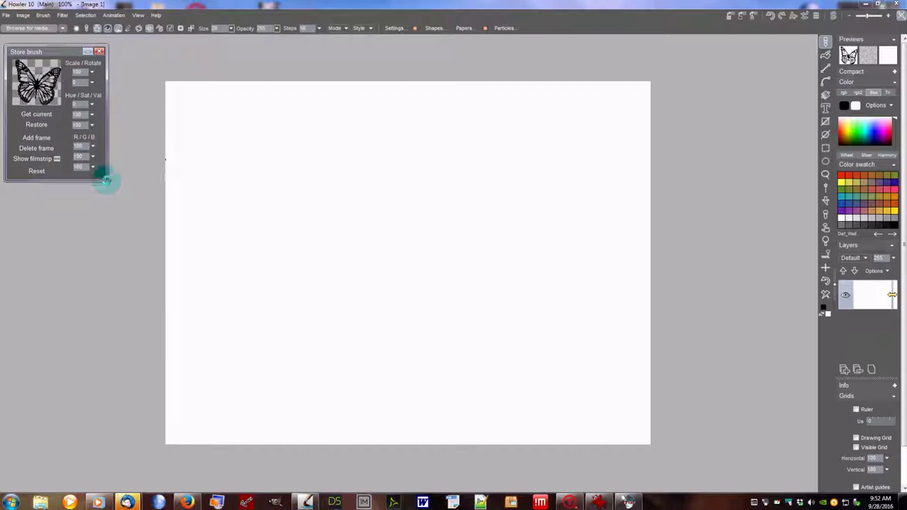
- Show the filmstrip in the Store brush window and lengthen the window to fit several frames
{"action": "left_click", "coordinate": [28, 158]}
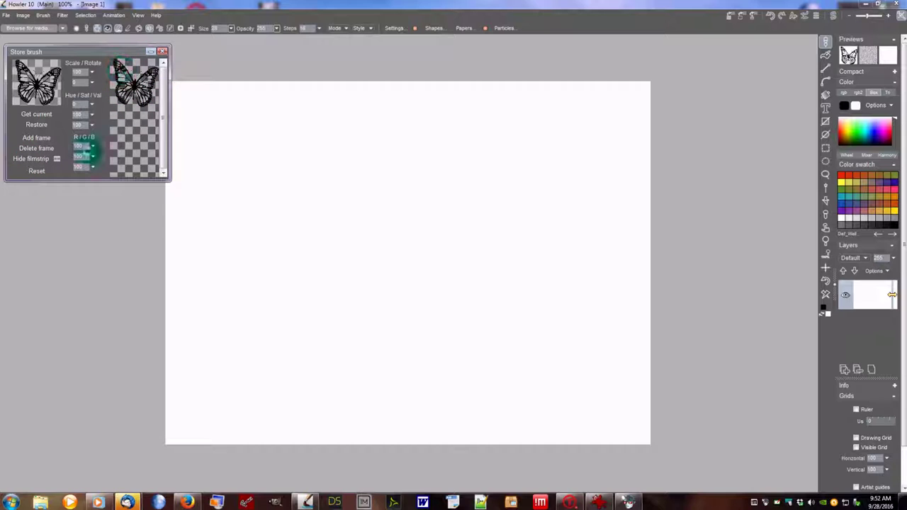
{"action": "mouse_move", "coordinate": [162, 177]}
{"action": "left_mouse_down"}
{"action": "mouse_move", "coordinate": [148, 211]}
{"action": "mouse_move", "coordinate": [148, 302]}
{"action": "mouse_move", "coordinate": [161, 325]}
{"action": "left_mouse_up"}
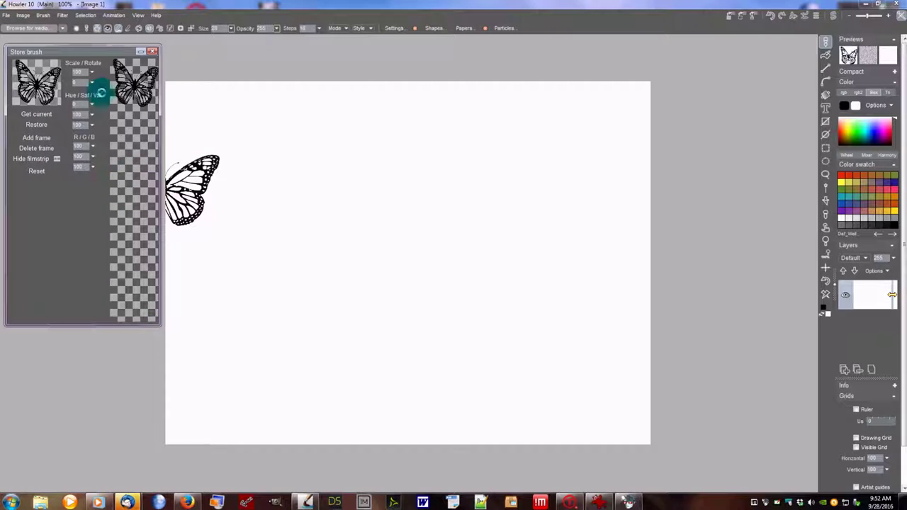
{"action": "left_click_drag", "start_coordinate": [92, 51], "coordinate": [88, 48]}
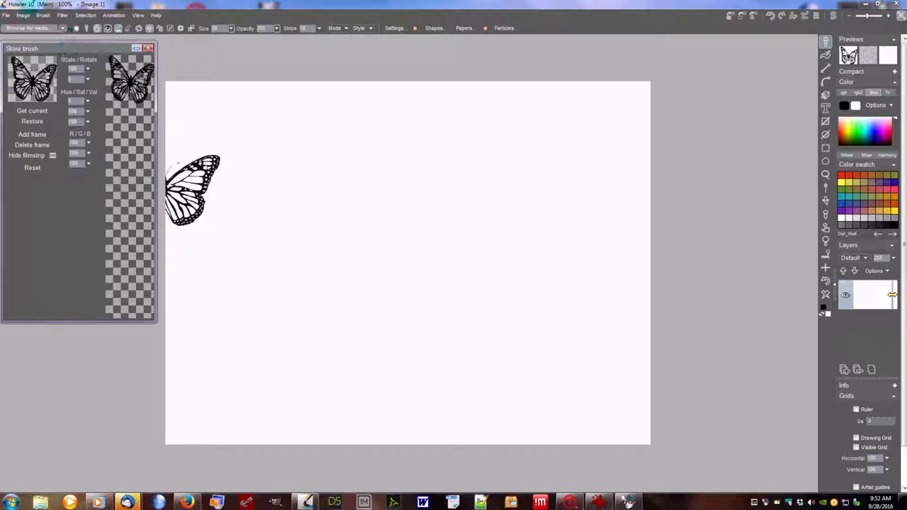
- Load butterfly3.png from the butterflies-n-trails-images folder as the current brush
{"action": "left_click", "coordinate": [43, 15]}
{"action": "left_click", "coordinate": [73, 37]}
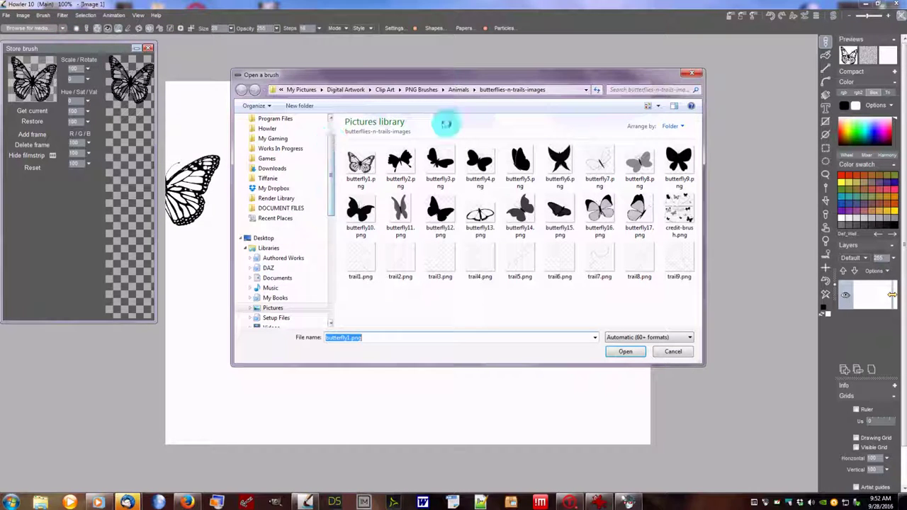
{"action": "left_click", "coordinate": [440, 164]}
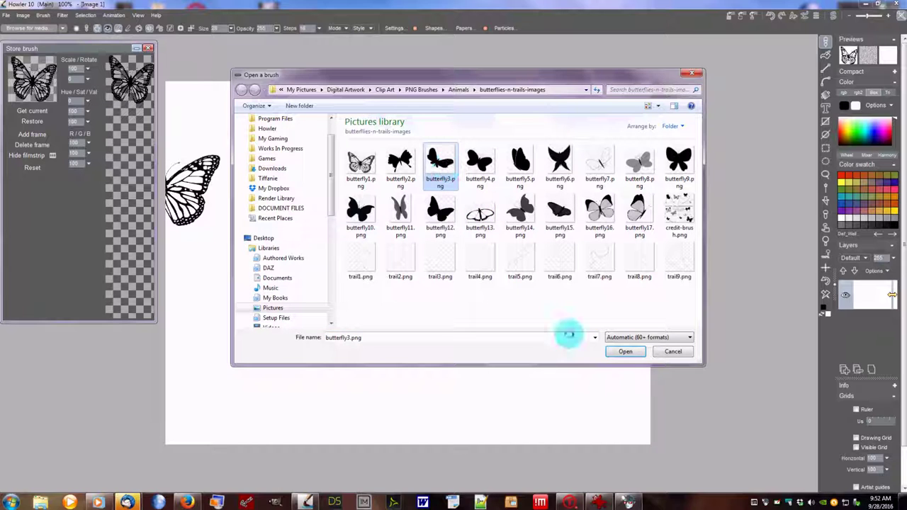
{"action": "left_click", "coordinate": [625, 351]}
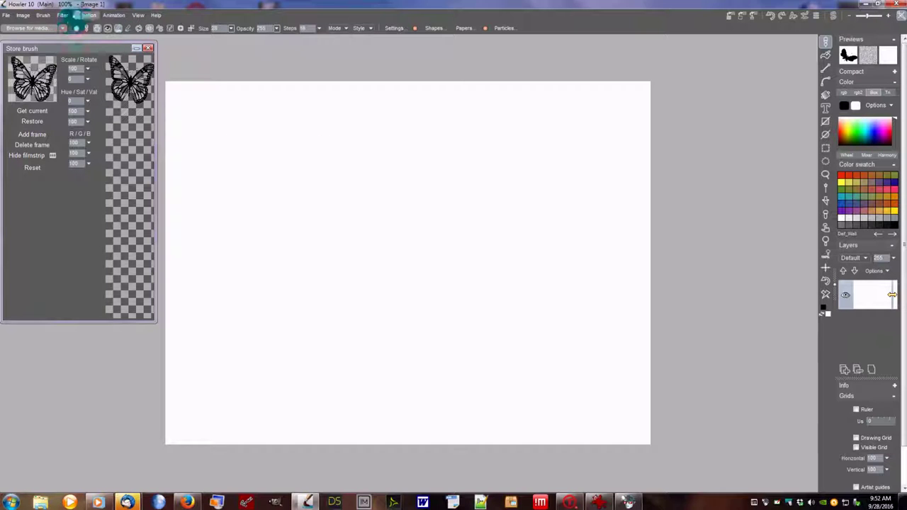
- Flip the butterfly3 brush horizontally and add it as a frame to the stored animated brush
{"action": "left_click", "coordinate": [42, 14]}
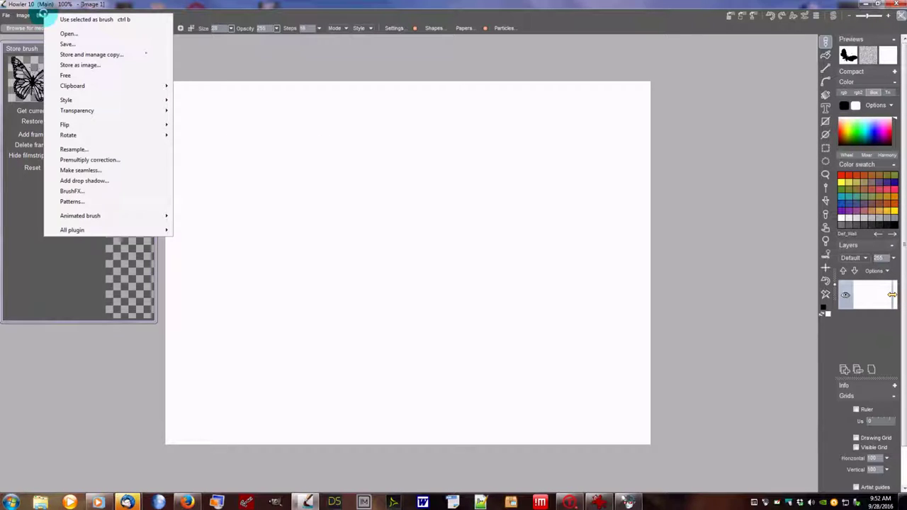
{"action": "mouse_move", "coordinate": [118, 123]}
{"action": "left_click", "coordinate": [200, 124]}
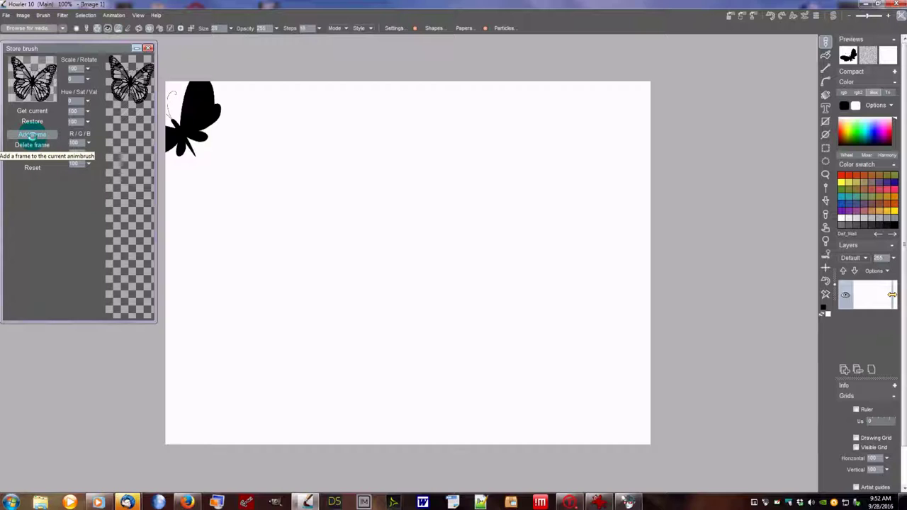
{"action": "left_click", "coordinate": [32, 135]}
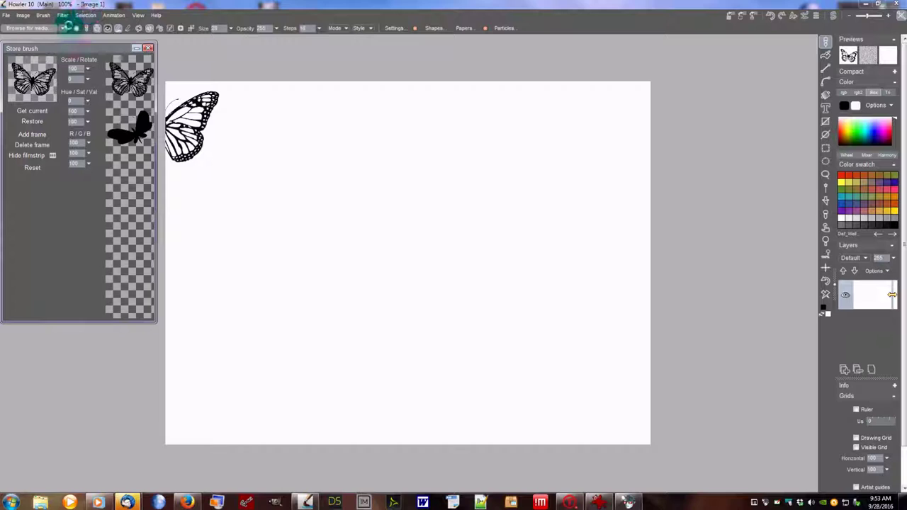
- Load butterfly6.png as the brush and add it as another frame of the stored animated brush
{"action": "left_click", "coordinate": [42, 14]}
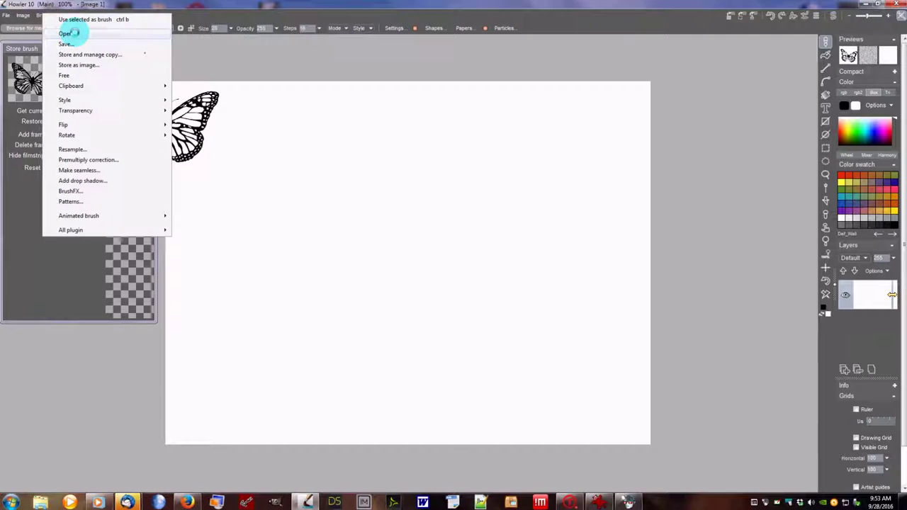
{"action": "left_click", "coordinate": [65, 33]}
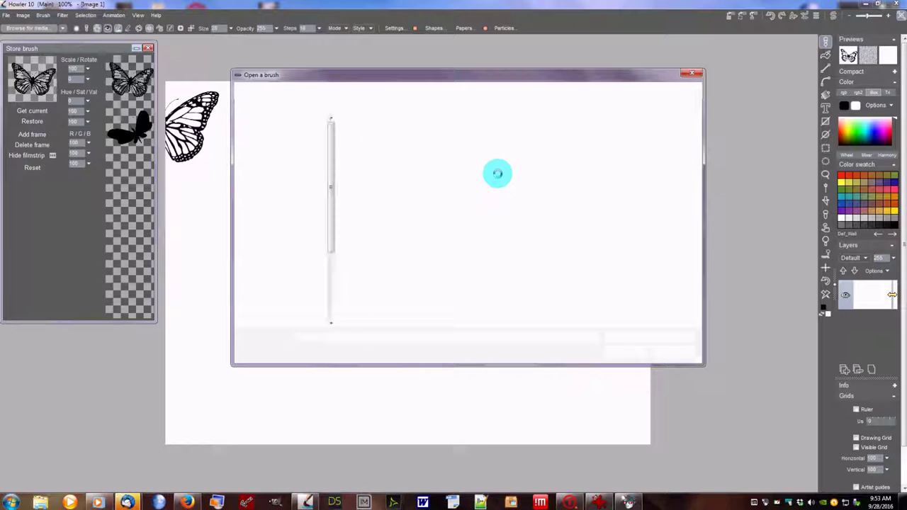
{"action": "left_click", "coordinate": [544, 185]}
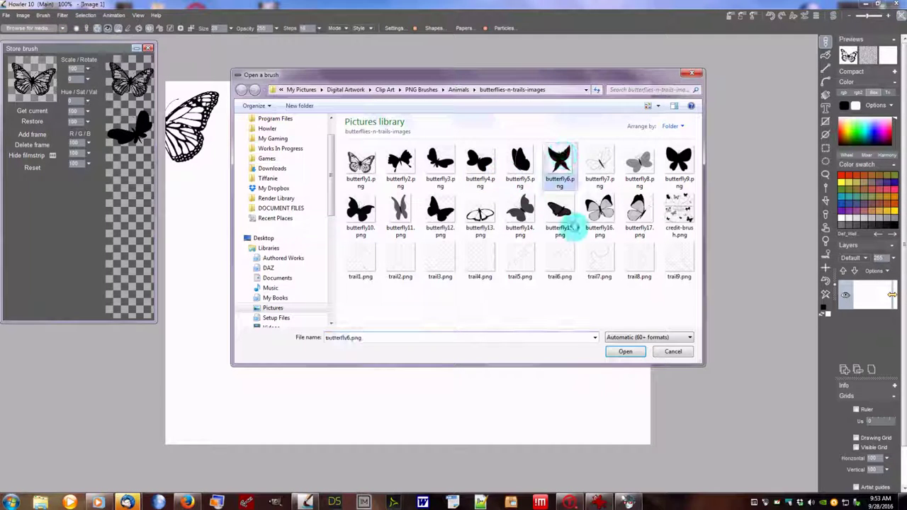
{"action": "left_click", "coordinate": [623, 351]}
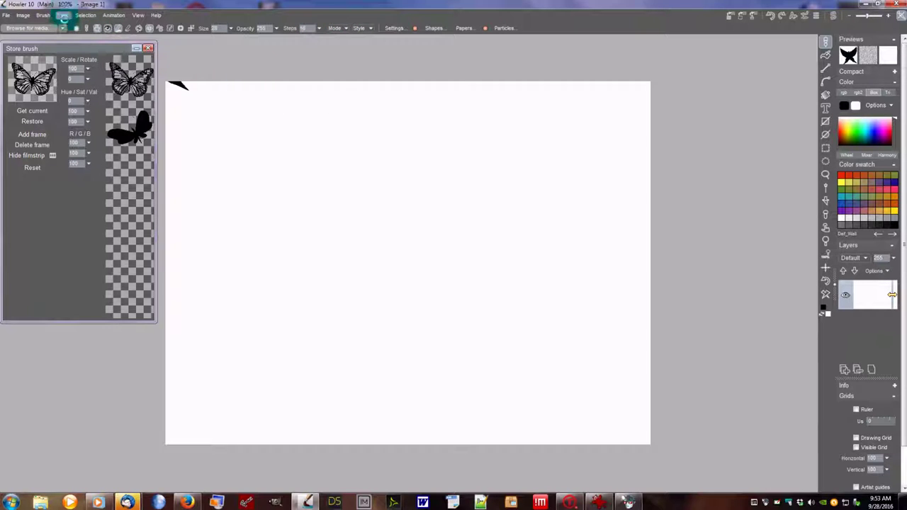
{"action": "left_click", "coordinate": [23, 135]}
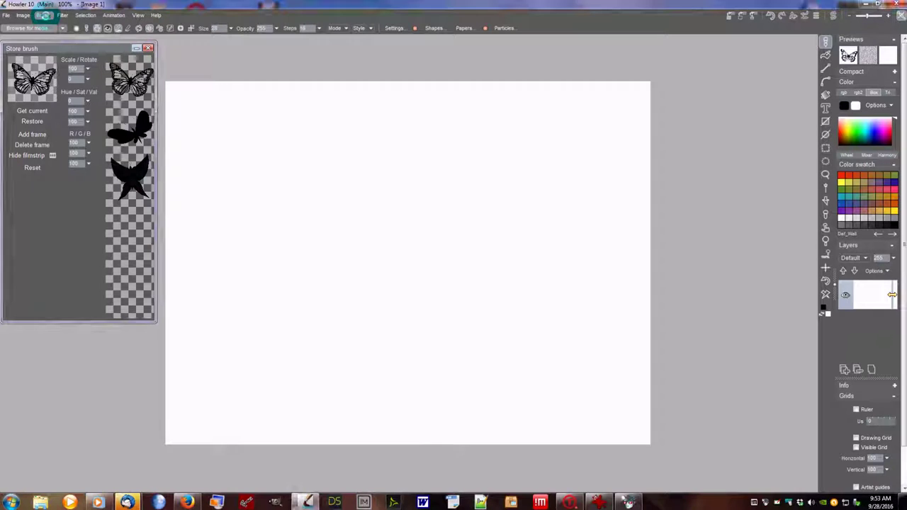
- Load butterfly13.png from the butterflies-n-trails-images folder as the current brush
{"action": "left_click", "coordinate": [44, 15]}
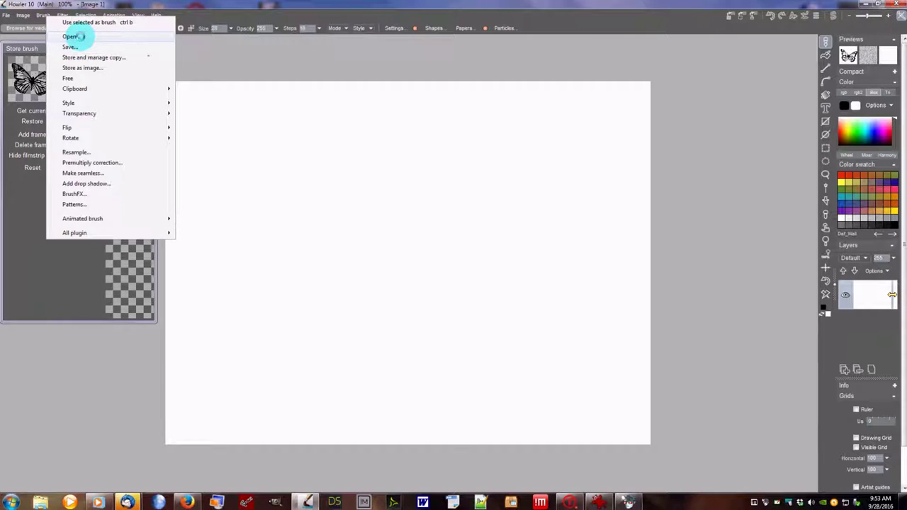
{"action": "left_click", "coordinate": [73, 36]}
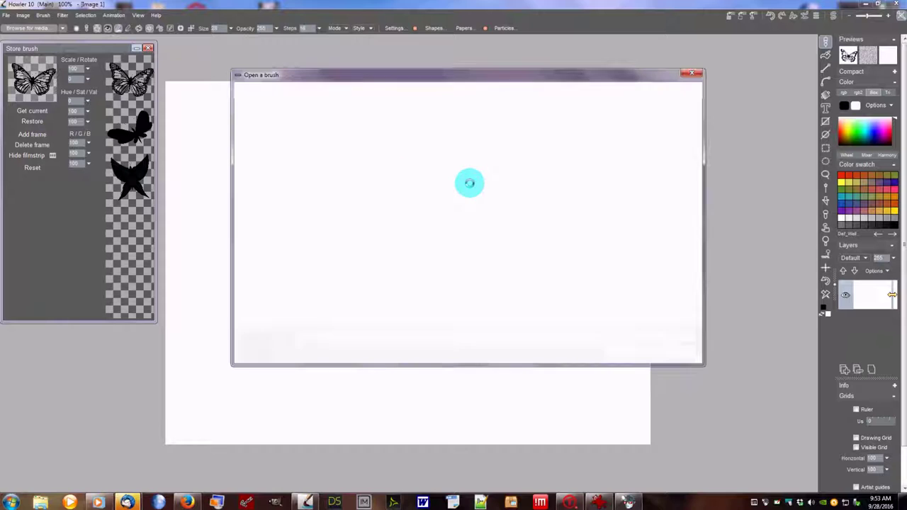
{"action": "left_click", "coordinate": [480, 211]}
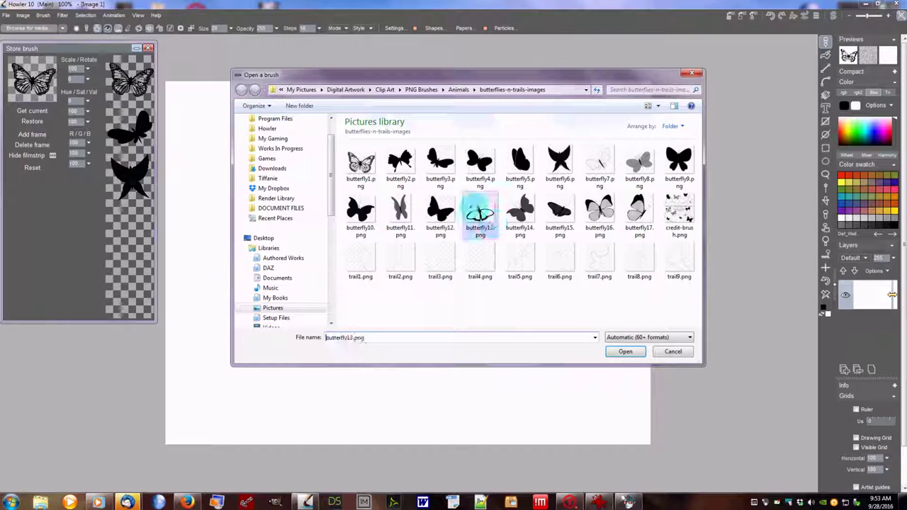
{"action": "left_click", "coordinate": [623, 352]}
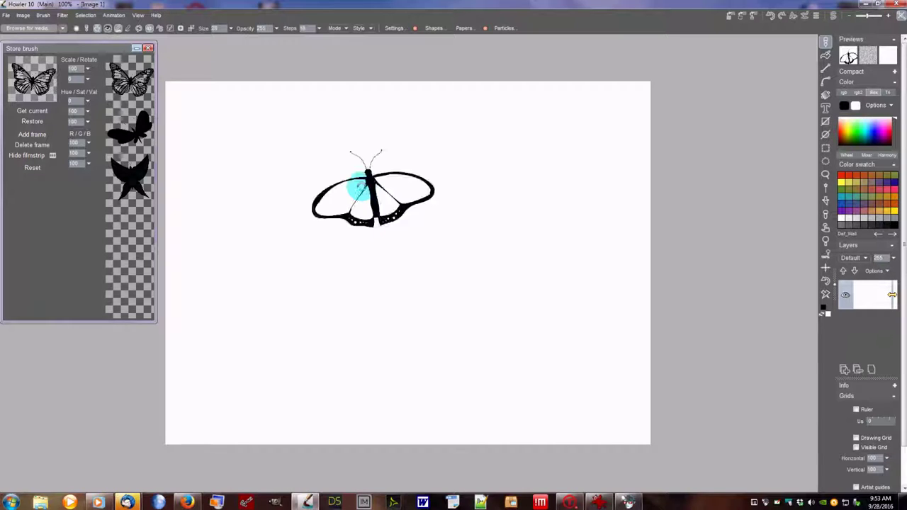
{"action": "left_click_drag", "start_coordinate": [360, 185], "coordinate": [294, 207]}
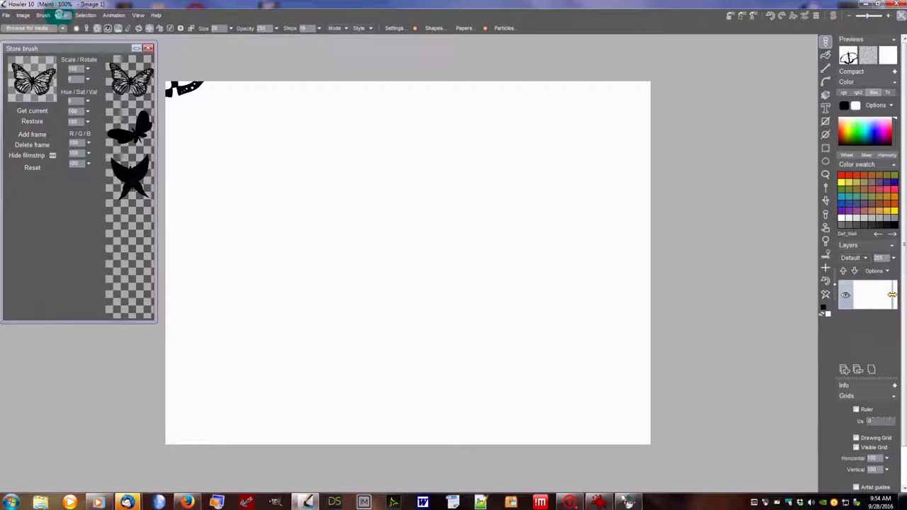
- Rotate the butterfly13 brush by 20 and add it as another frame of the stored animated brush
{"action": "left_click", "coordinate": [44, 15]}
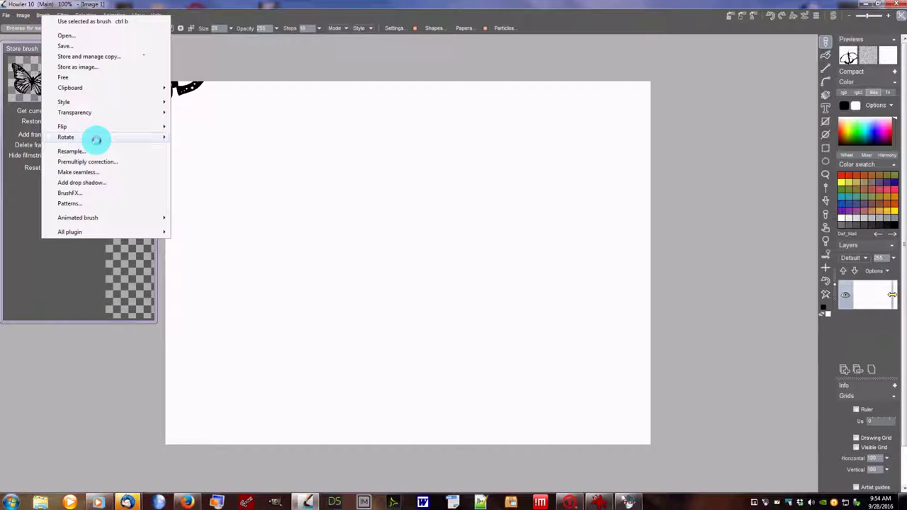
{"action": "mouse_move", "coordinate": [96, 139]}
{"action": "left_click", "coordinate": [200, 156]}
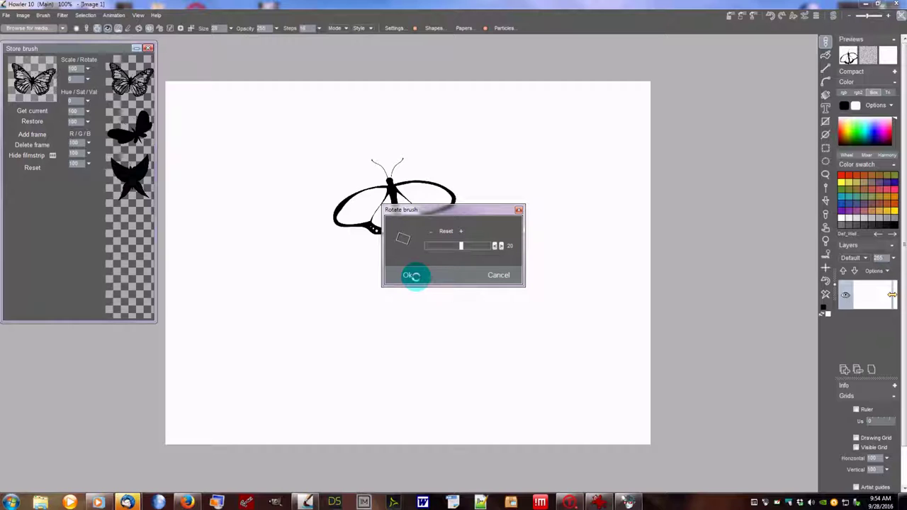
{"action": "left_click", "coordinate": [400, 274]}
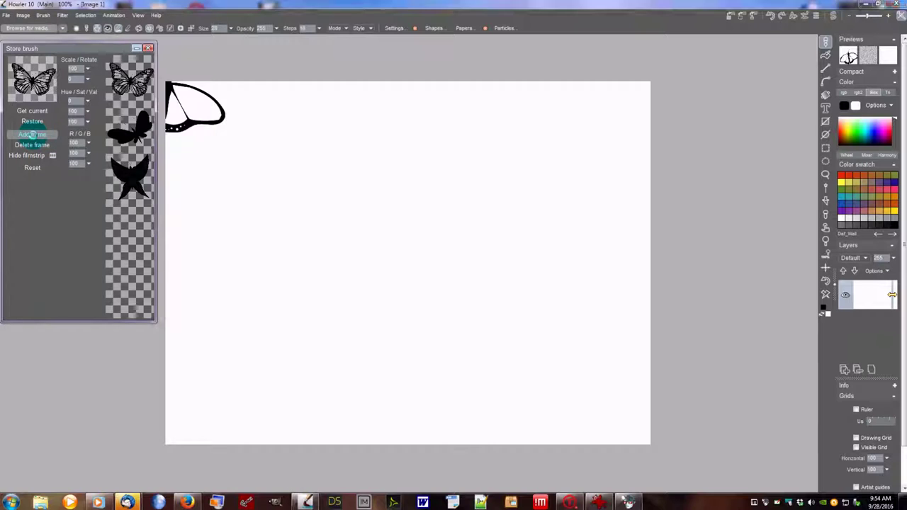
{"action": "left_click", "coordinate": [32, 134]}
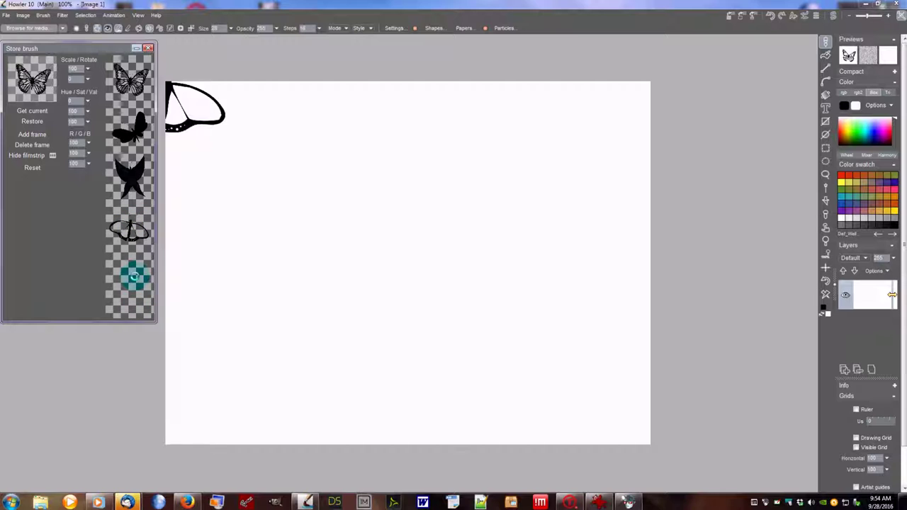
- Pick up the stored animated brush and try it out on the canvas, clearing the test painting
{"action": "left_click", "coordinate": [130, 82]}
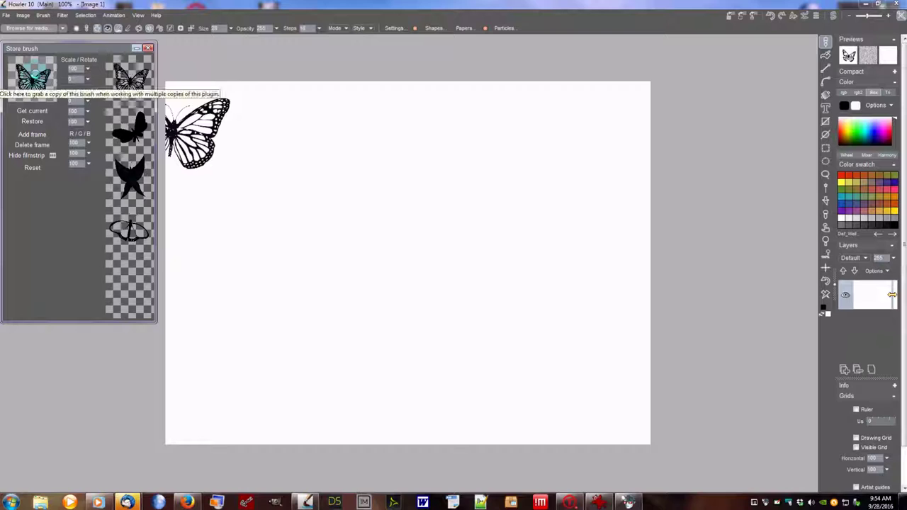
{"action": "left_click", "coordinate": [32, 78]}
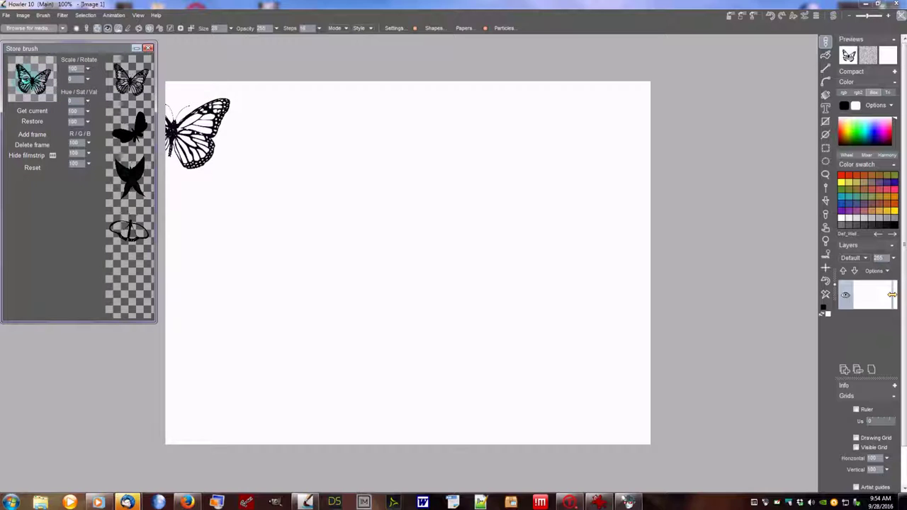
{"action": "left_click", "coordinate": [42, 15]}
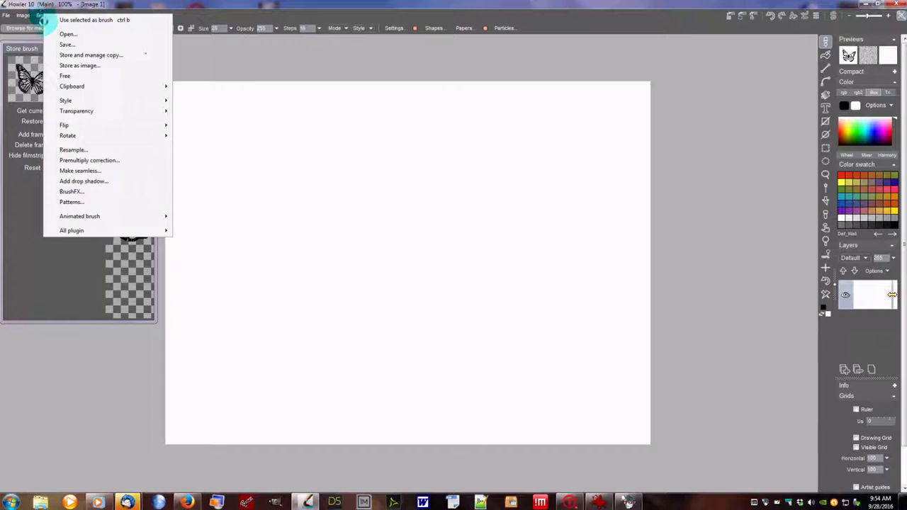
{"action": "mouse_move", "coordinate": [111, 216]}
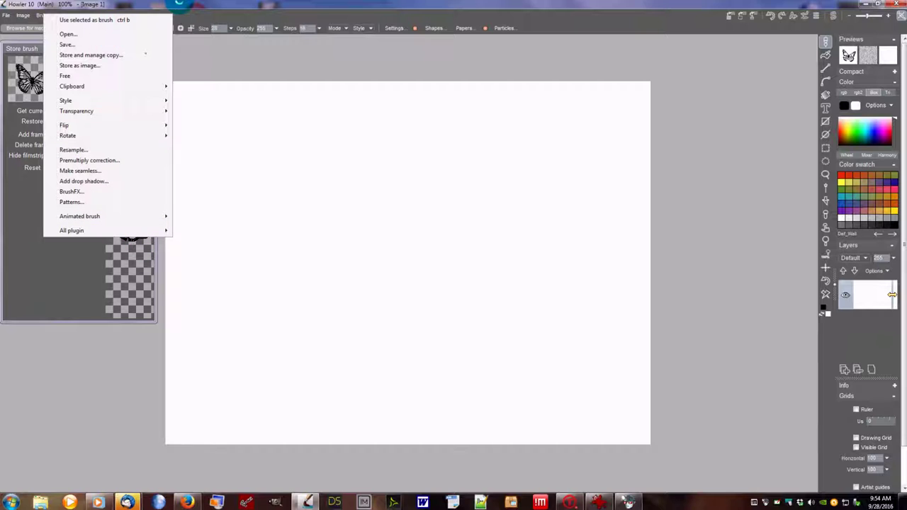
{"action": "left_click", "coordinate": [179, 4]}
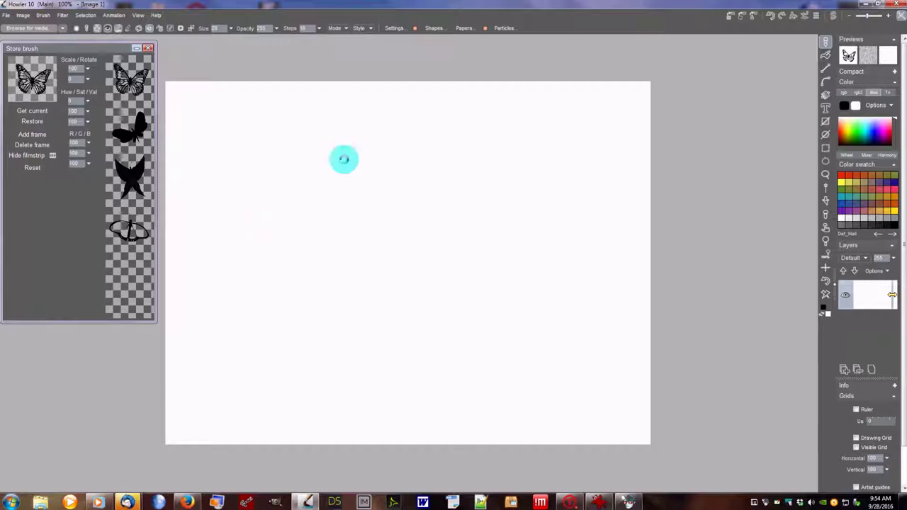
{"action": "mouse_move", "coordinate": [343, 159]}
{"action": "left_mouse_down"}
{"action": "mouse_move", "coordinate": [308, 275]}
{"action": "mouse_move", "coordinate": [435, 192]}
{"action": "mouse_move", "coordinate": [504, 244]}
{"action": "mouse_move", "coordinate": [388, 331]}
{"action": "mouse_move", "coordinate": [481, 311]}
{"action": "mouse_move", "coordinate": [553, 324]}
{"action": "mouse_move", "coordinate": [462, 386]}
{"action": "mouse_move", "coordinate": [394, 386]}
{"action": "mouse_move", "coordinate": [323, 306]}
{"action": "mouse_move", "coordinate": [267, 113]}
{"action": "mouse_move", "coordinate": [287, 64]}
{"action": "left_mouse_up"}
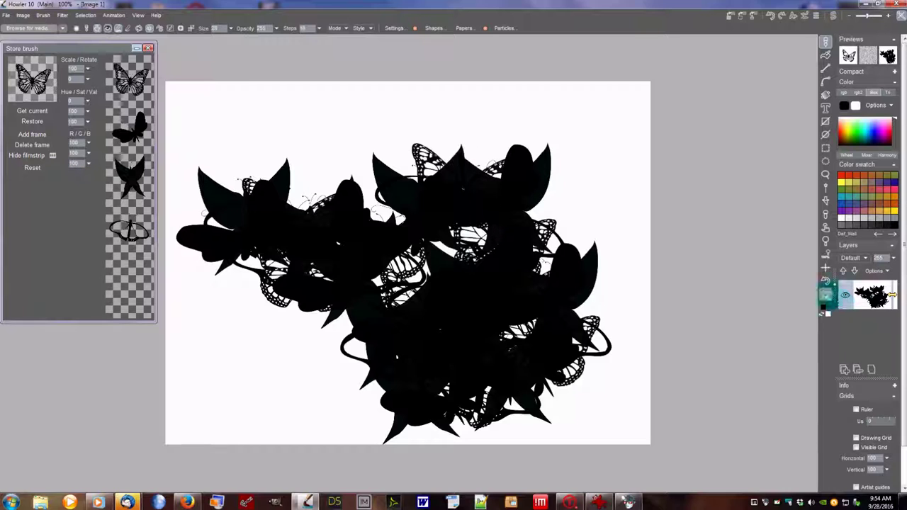
{"action": "left_click", "coordinate": [824, 294]}
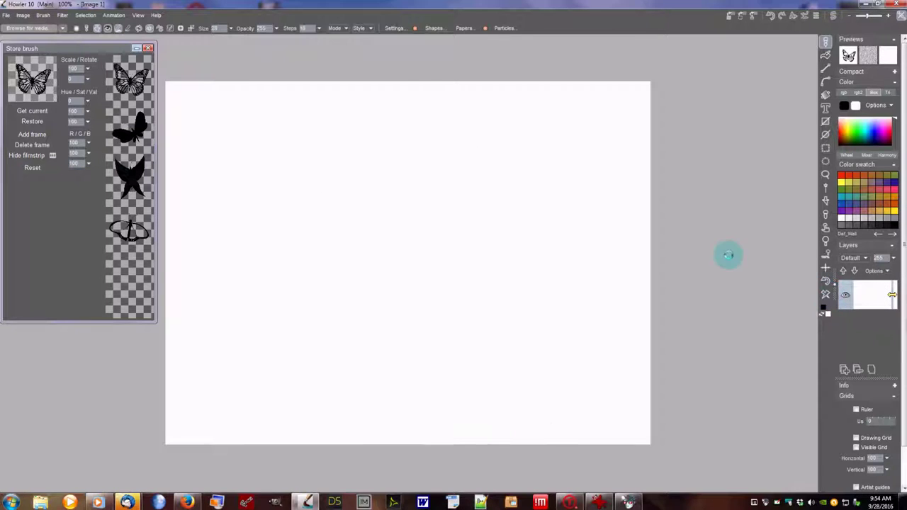
- Set the brush steps to 51 and paint widely spaced butterflies across the canvas, clearing them after the test
{"action": "left_click", "coordinate": [319, 28]}
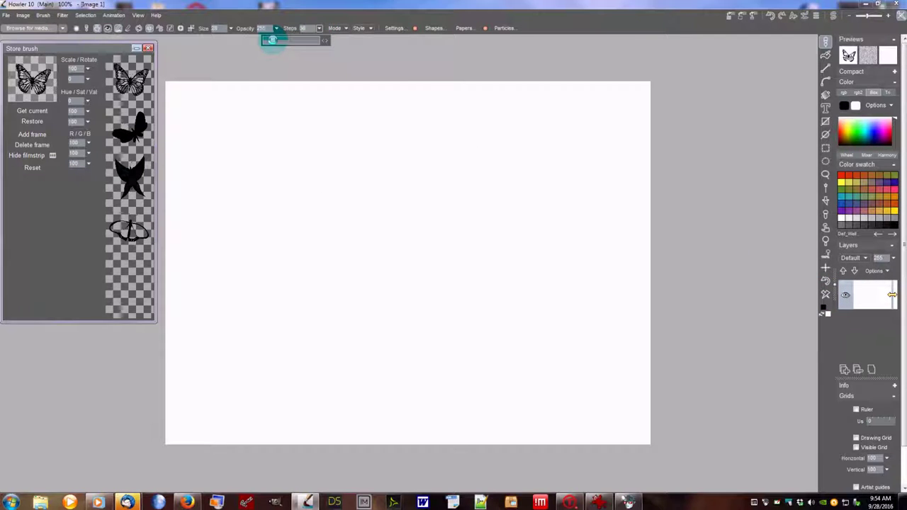
{"action": "mouse_move", "coordinate": [275, 166]}
{"action": "left_mouse_down"}
{"action": "mouse_move", "coordinate": [385, 213]}
{"action": "mouse_move", "coordinate": [309, 333]}
{"action": "mouse_move", "coordinate": [433, 295]}
{"action": "mouse_move", "coordinate": [560, 198]}
{"action": "mouse_move", "coordinate": [484, 366]}
{"action": "mouse_move", "coordinate": [567, 323]}
{"action": "mouse_move", "coordinate": [534, 419]}
{"action": "mouse_move", "coordinate": [336, 401]}
{"action": "mouse_move", "coordinate": [219, 248]}
{"action": "mouse_move", "coordinate": [220, 169]}
{"action": "mouse_move", "coordinate": [223, 294]}
{"action": "left_mouse_up"}
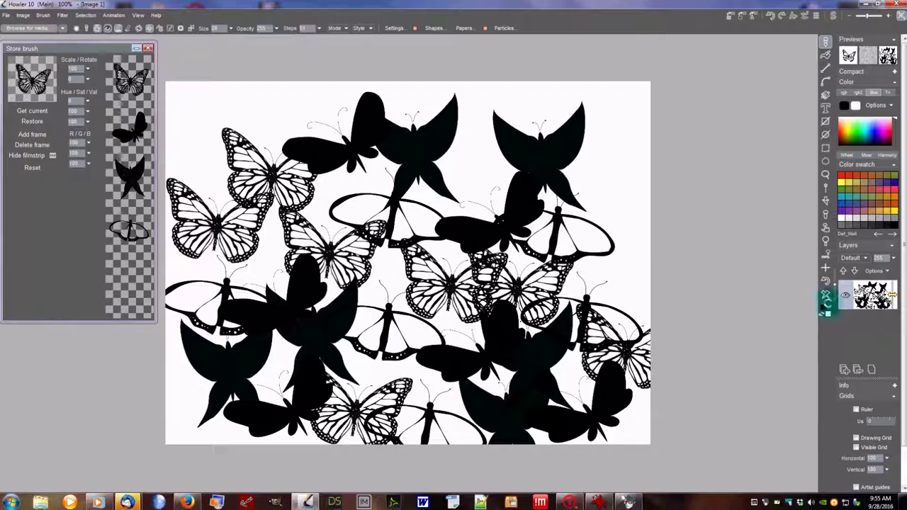
{"action": "left_click", "coordinate": [825, 294]}
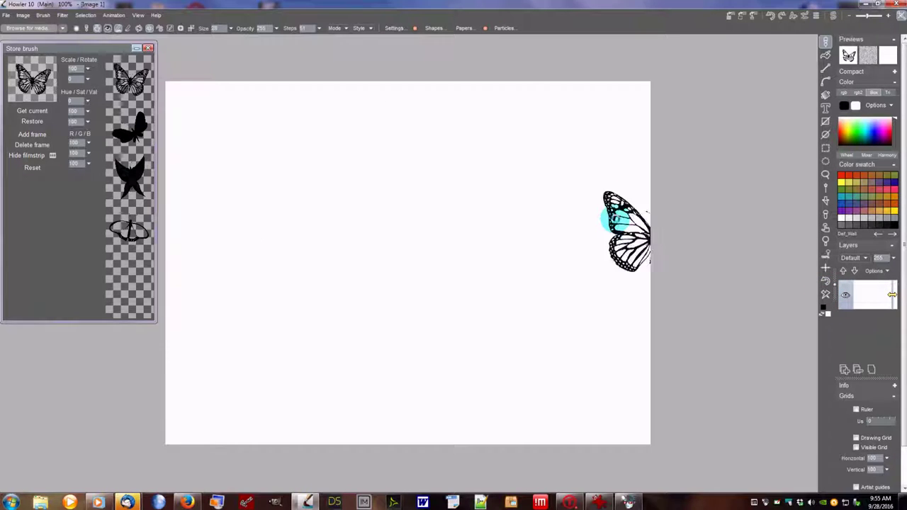
- Switch the brush style to Matte and choose the dark blue swatch as the paint colour
{"action": "left_click", "coordinate": [363, 29]}
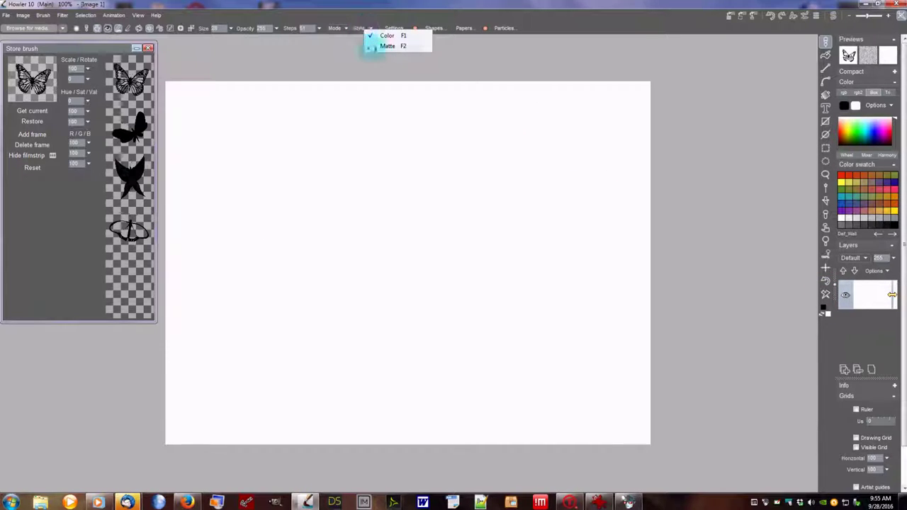
{"action": "left_click", "coordinate": [371, 46]}
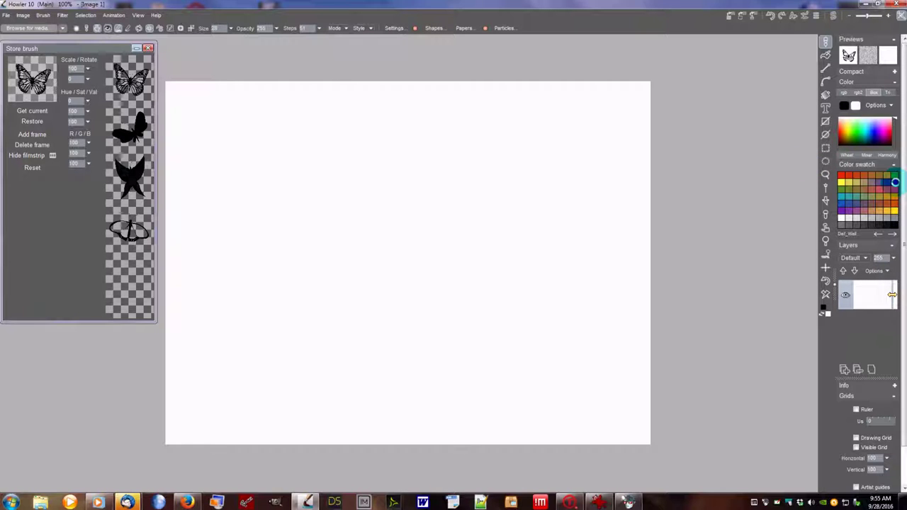
{"action": "left_click", "coordinate": [894, 182]}
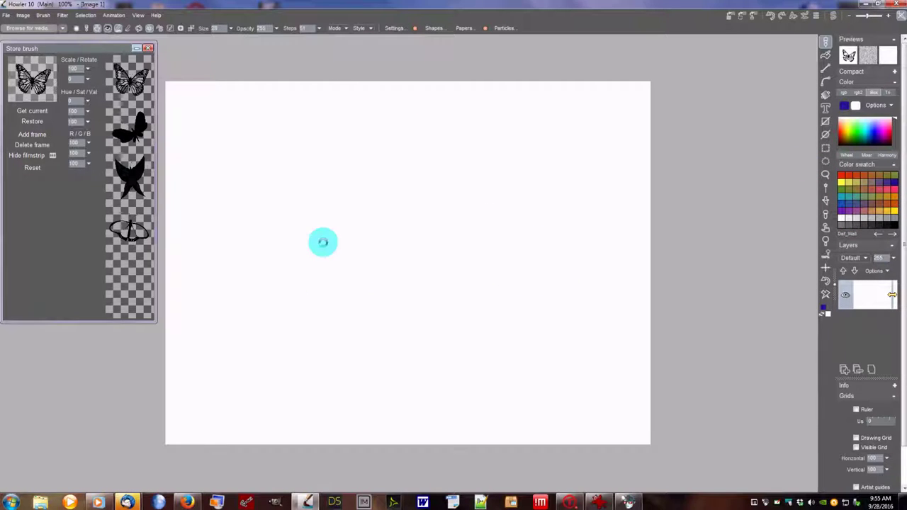
- Paint dark blue butterflies across the canvas with the animated brush as a test, and clear the canvas
{"action": "mouse_move", "coordinate": [322, 243]}
{"action": "left_mouse_down"}
{"action": "mouse_move", "coordinate": [402, 175]}
{"action": "mouse_move", "coordinate": [388, 262]}
{"action": "mouse_move", "coordinate": [442, 324]}
{"action": "mouse_move", "coordinate": [551, 201]}
{"action": "mouse_move", "coordinate": [539, 361]}
{"action": "left_mouse_up"}
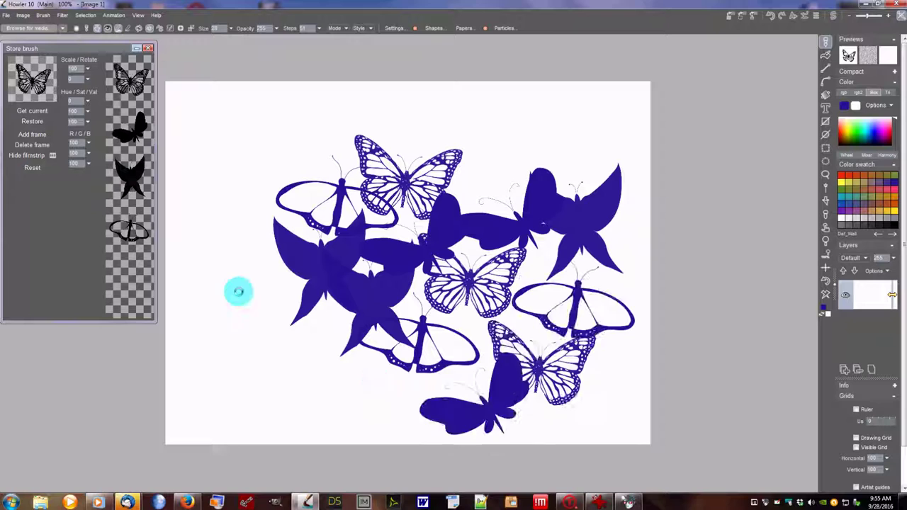
{"action": "mouse_move", "coordinate": [238, 291]}
{"action": "left_mouse_down"}
{"action": "mouse_move", "coordinate": [249, 149]}
{"action": "mouse_move", "coordinate": [333, 167]}
{"action": "mouse_move", "coordinate": [439, 156]}
{"action": "left_mouse_up"}
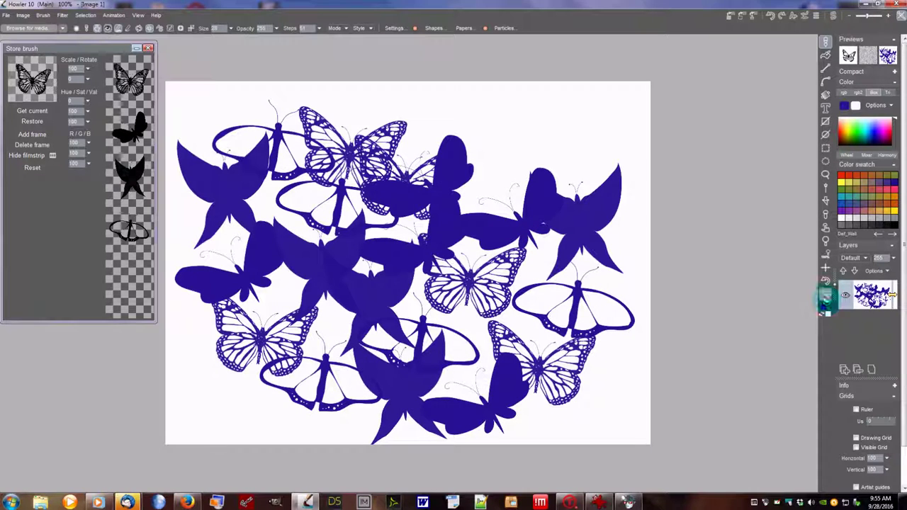
{"action": "left_click", "coordinate": [824, 294]}
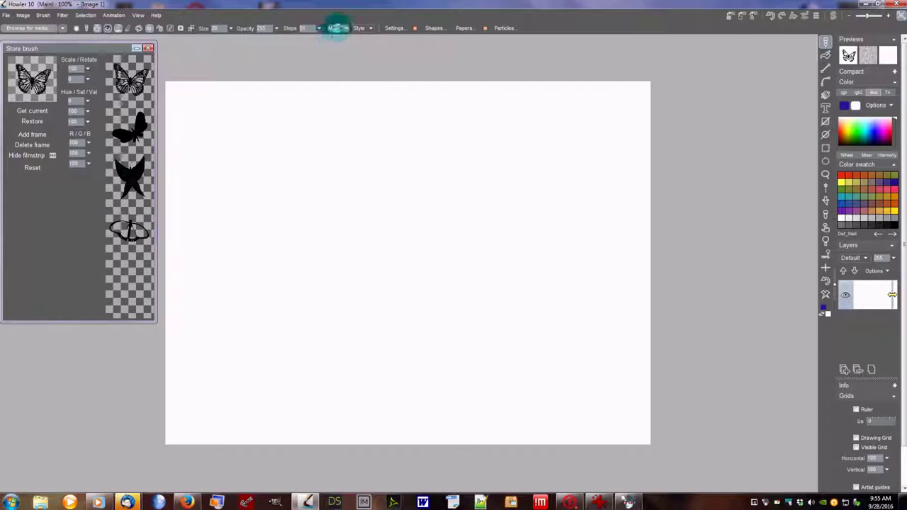
- Randomise the brush in its settings: position 31, size 14, angle 54, plus random hue and value
{"action": "left_click", "coordinate": [397, 28]}
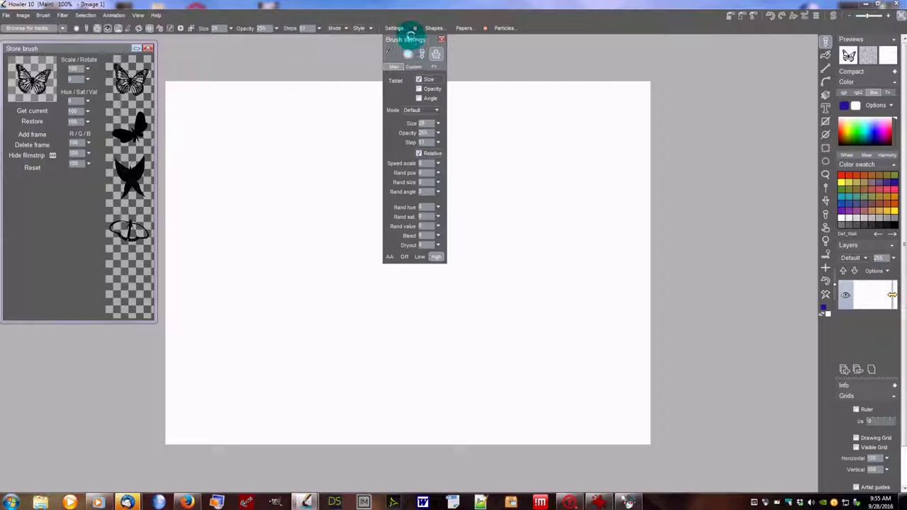
{"action": "left_click_drag", "start_coordinate": [411, 33], "coordinate": [751, 44]}
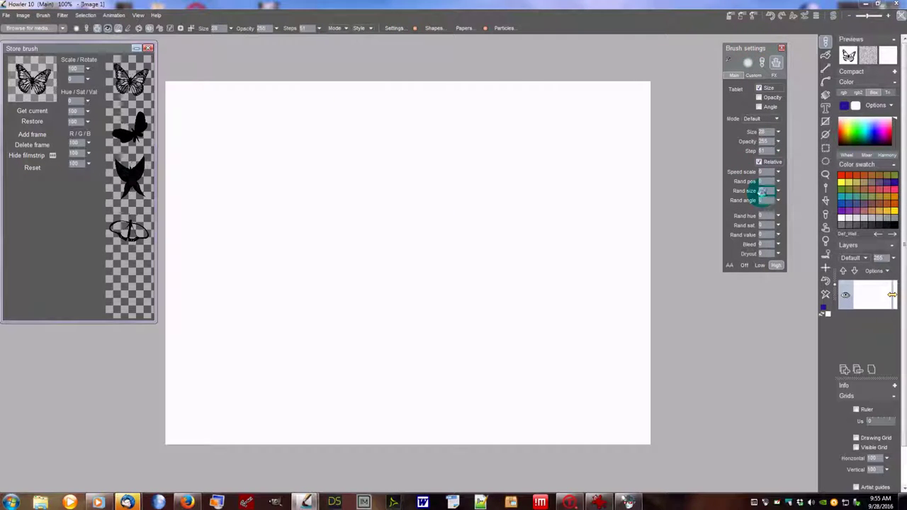
{"action": "mouse_move", "coordinate": [778, 215]}
{"action": "left_mouse_down"}
{"action": "mouse_move", "coordinate": [745, 228]}
{"action": "mouse_move", "coordinate": [747, 219]}
{"action": "mouse_move", "coordinate": [721, 211]}
{"action": "mouse_move", "coordinate": [744, 202]}
{"action": "mouse_move", "coordinate": [725, 191]}
{"action": "left_mouse_up"}
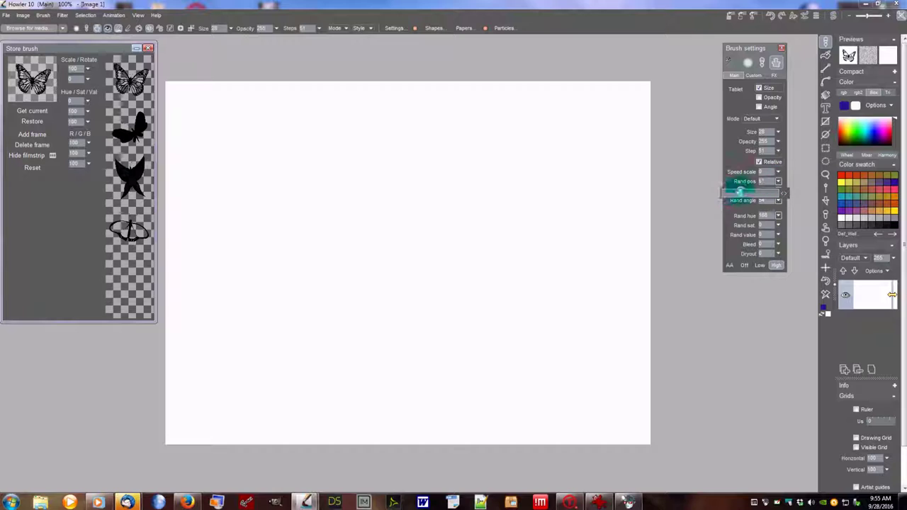
{"action": "left_click", "coordinate": [778, 235]}
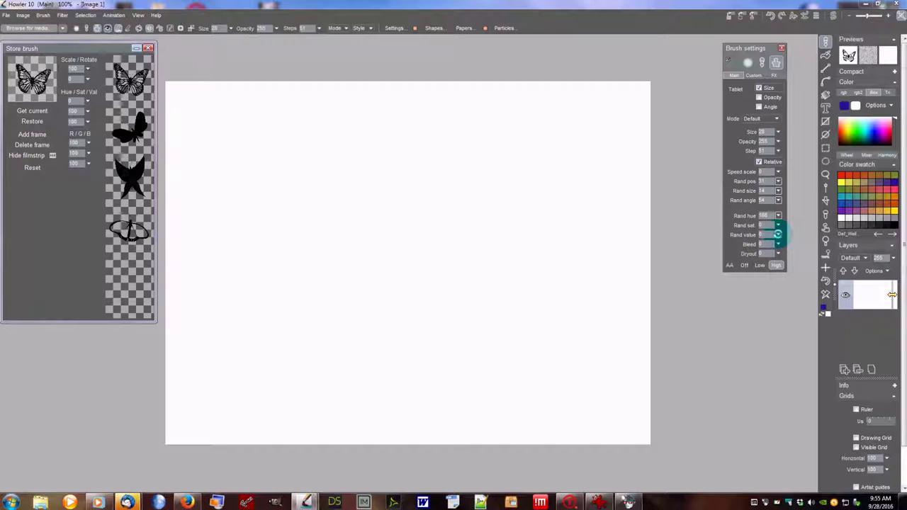
{"action": "left_click_drag", "start_coordinate": [777, 235], "coordinate": [728, 244]}
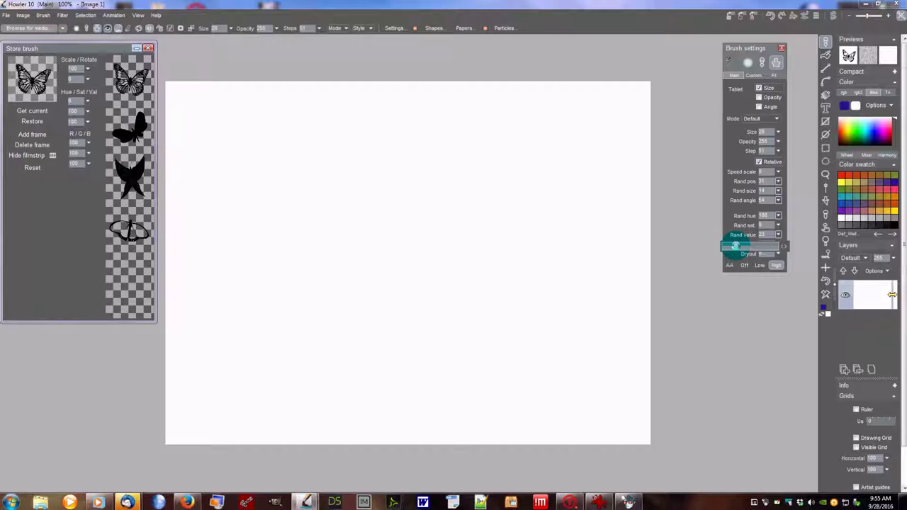
- Fill the canvas with overlapping multicoloured butterflies using the randomised animated brush
{"action": "left_click", "coordinate": [279, 241]}
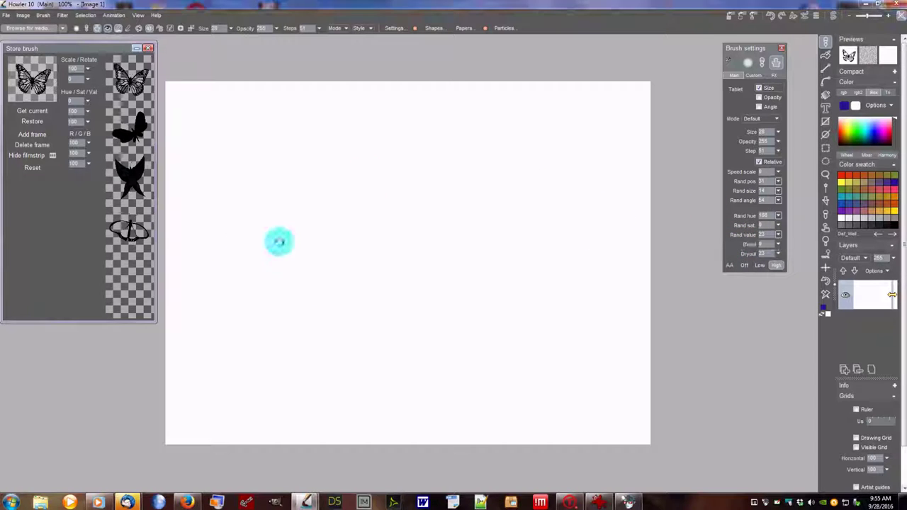
{"action": "mouse_move", "coordinate": [278, 242]}
{"action": "left_mouse_down"}
{"action": "mouse_move", "coordinate": [379, 267]}
{"action": "mouse_move", "coordinate": [385, 341]}
{"action": "mouse_move", "coordinate": [485, 240]}
{"action": "mouse_move", "coordinate": [574, 195]}
{"action": "mouse_move", "coordinate": [558, 332]}
{"action": "mouse_move", "coordinate": [430, 383]}
{"action": "mouse_move", "coordinate": [238, 341]}
{"action": "mouse_move", "coordinate": [212, 192]}
{"action": "mouse_move", "coordinate": [255, 124]}
{"action": "mouse_move", "coordinate": [364, 113]}
{"action": "mouse_move", "coordinate": [576, 128]}
{"action": "mouse_move", "coordinate": [596, 193]}
{"action": "mouse_move", "coordinate": [424, 199]}
{"action": "mouse_move", "coordinate": [214, 269]}
{"action": "mouse_move", "coordinate": [385, 300]}
{"action": "mouse_move", "coordinate": [588, 355]}
{"action": "mouse_move", "coordinate": [283, 371]}
{"action": "mouse_move", "coordinate": [206, 411]}
{"action": "mouse_move", "coordinate": [586, 417]}
{"action": "mouse_move", "coordinate": [653, 378]}
{"action": "mouse_move", "coordinate": [666, 225]}
{"action": "mouse_move", "coordinate": [629, 109]}
{"action": "mouse_move", "coordinate": [558, 72]}
{"action": "mouse_move", "coordinate": [195, 96]}
{"action": "mouse_move", "coordinate": [180, 150]}
{"action": "mouse_move", "coordinate": [213, 300]}
{"action": "mouse_move", "coordinate": [502, 149]}
{"action": "mouse_move", "coordinate": [357, 338]}
{"action": "left_mouse_up"}
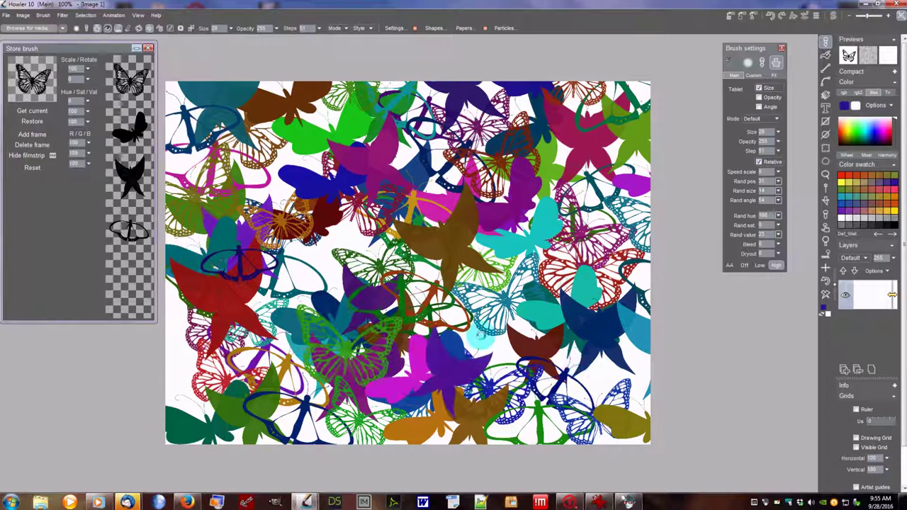
{"action": "left_click_drag", "start_coordinate": [480, 335], "coordinate": [295, 238]}
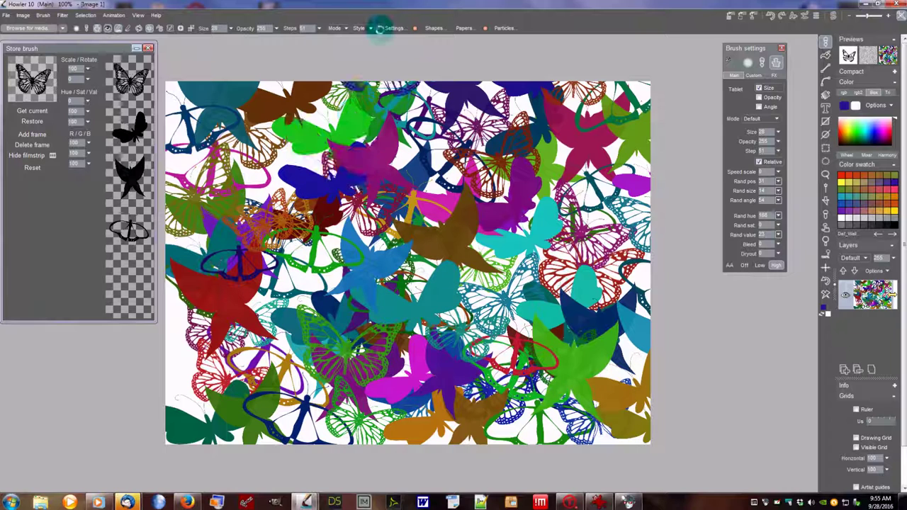
- Set the brush mode to Additive and paint more butterflies over the existing multicoloured ones
{"action": "left_click", "coordinate": [336, 28]}
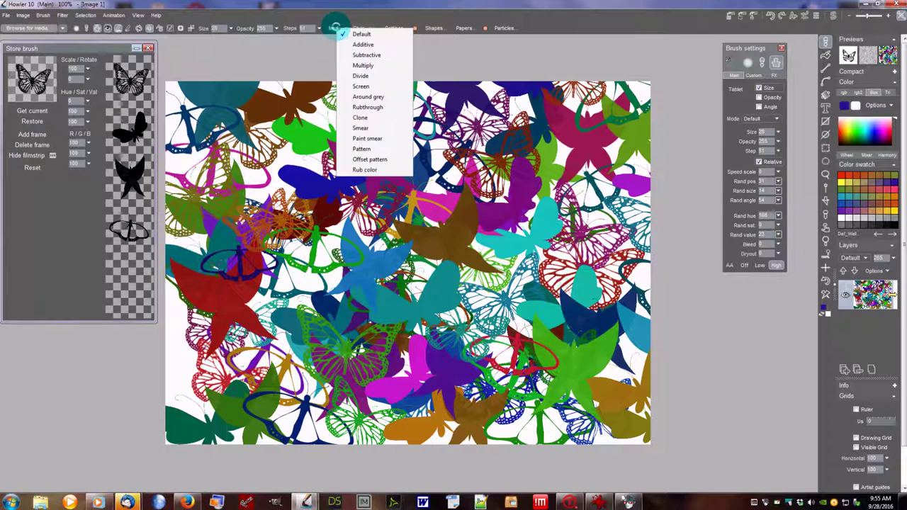
{"action": "left_click", "coordinate": [342, 44]}
{"action": "mouse_move", "coordinate": [430, 199]}
{"action": "left_mouse_down"}
{"action": "mouse_move", "coordinate": [425, 192]}
{"action": "mouse_move", "coordinate": [381, 257]}
{"action": "mouse_move", "coordinate": [511, 176]}
{"action": "mouse_move", "coordinate": [473, 289]}
{"action": "mouse_move", "coordinate": [338, 390]}
{"action": "mouse_move", "coordinate": [593, 294]}
{"action": "left_mouse_up"}
{"action": "mouse_move", "coordinate": [528, 331]}
{"action": "left_mouse_down"}
{"action": "mouse_move", "coordinate": [592, 304]}
{"action": "mouse_move", "coordinate": [600, 194]}
{"action": "mouse_move", "coordinate": [418, 99]}
{"action": "mouse_move", "coordinate": [213, 128]}
{"action": "mouse_move", "coordinate": [226, 397]}
{"action": "mouse_move", "coordinate": [269, 425]}
{"action": "left_mouse_up"}
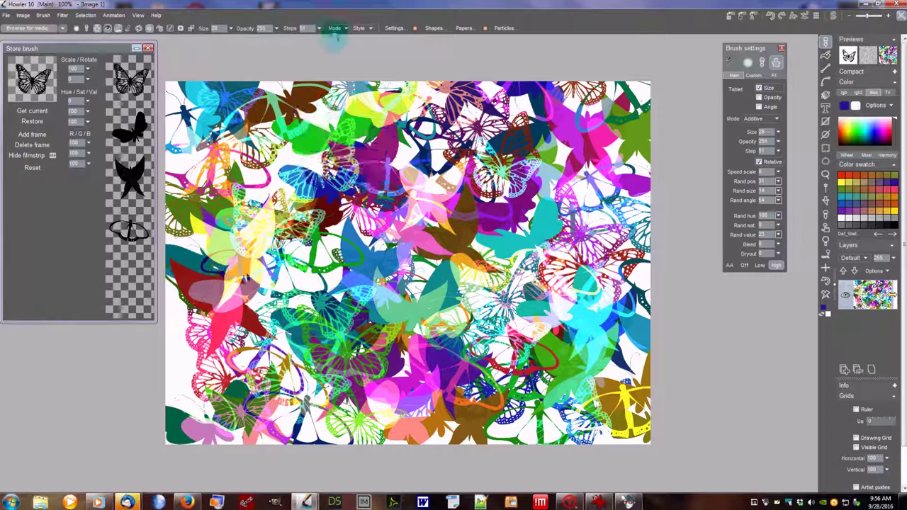
- Set the brush mode to Multiply and paint more butterflies over the existing multicoloured ones
{"action": "left_click", "coordinate": [340, 27]}
{"action": "left_click", "coordinate": [354, 56]}
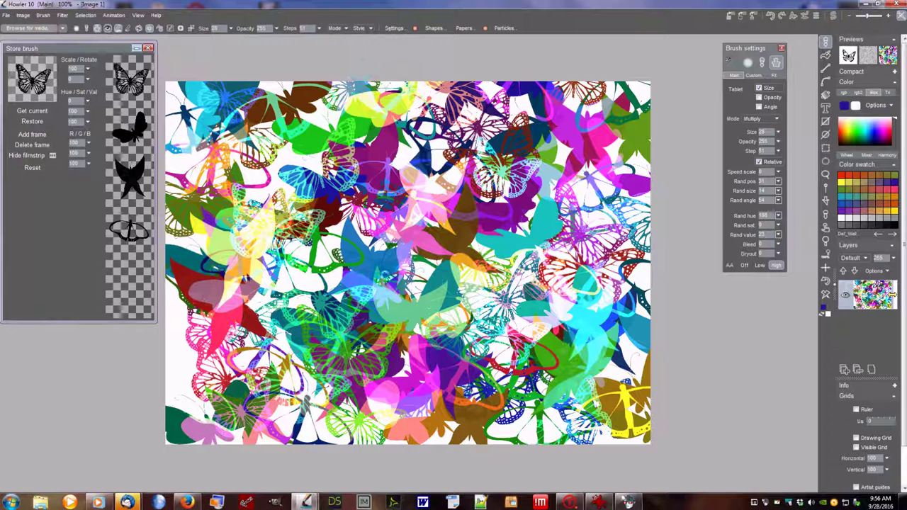
{"action": "mouse_move", "coordinate": [259, 321]}
{"action": "left_mouse_down"}
{"action": "mouse_move", "coordinate": [510, 248]}
{"action": "mouse_move", "coordinate": [489, 304]}
{"action": "mouse_move", "coordinate": [188, 397]}
{"action": "mouse_move", "coordinate": [177, 332]}
{"action": "mouse_move", "coordinate": [198, 85]}
{"action": "left_mouse_up"}
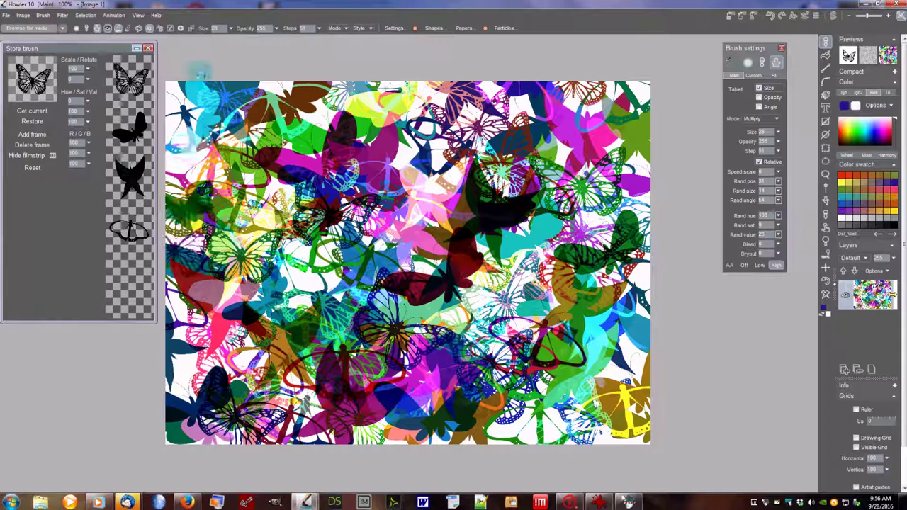
{"action": "mouse_move", "coordinate": [438, 71]}
{"action": "left_mouse_down"}
{"action": "mouse_move", "coordinate": [661, 95]}
{"action": "mouse_move", "coordinate": [609, 418]}
{"action": "mouse_move", "coordinate": [496, 283]}
{"action": "left_mouse_up"}
{"action": "mouse_move", "coordinate": [289, 174]}
{"action": "left_mouse_down"}
{"action": "mouse_move", "coordinate": [248, 326]}
{"action": "mouse_move", "coordinate": [425, 248]}
{"action": "mouse_move", "coordinate": [408, 107]}
{"action": "left_mouse_up"}
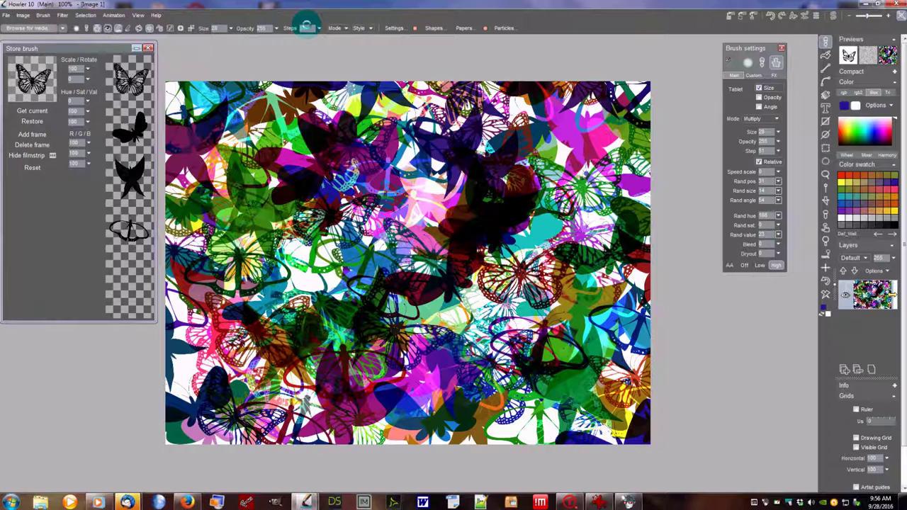
- Switch the brush mode to Subtractive and paint several strokes of butterflies over the whole canvas
{"action": "left_click", "coordinate": [337, 28]}
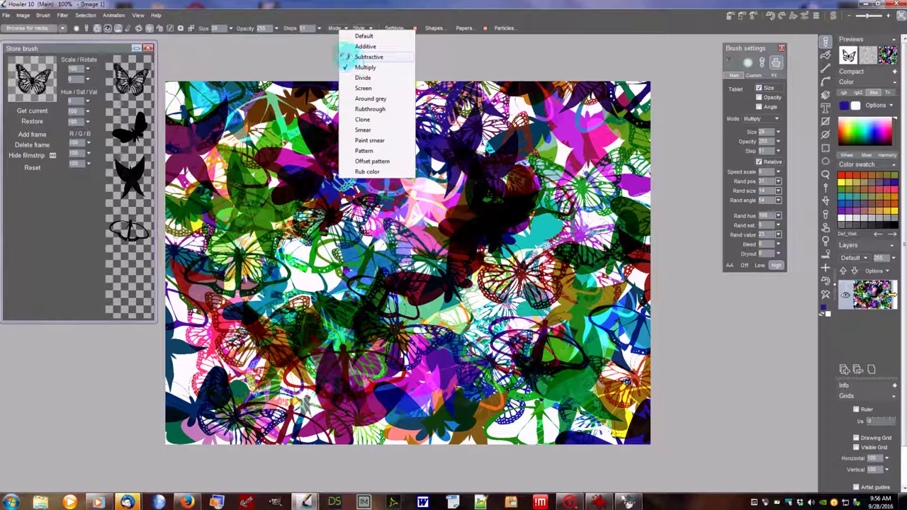
{"action": "left_click", "coordinate": [347, 56]}
{"action": "mouse_move", "coordinate": [261, 200]}
{"action": "left_mouse_down"}
{"action": "mouse_move", "coordinate": [454, 366]}
{"action": "mouse_move", "coordinate": [481, 377]}
{"action": "left_mouse_up"}
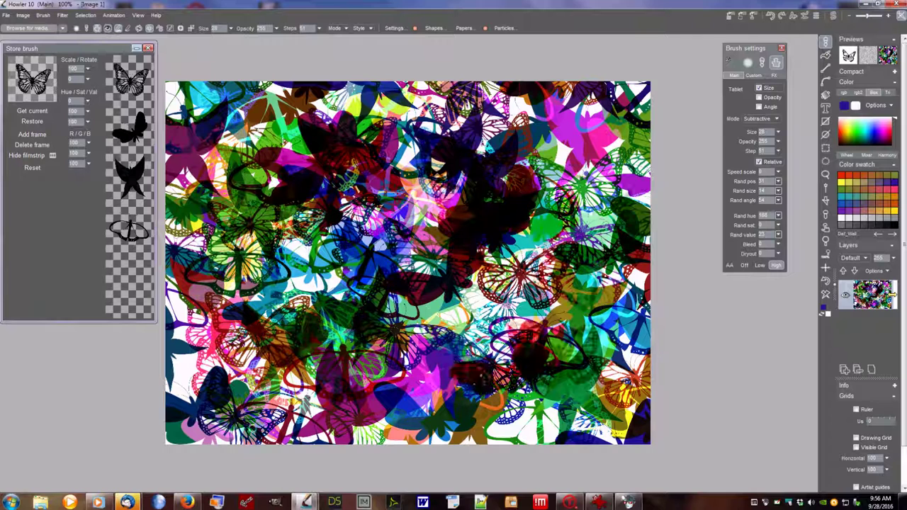
{"action": "mouse_move", "coordinate": [251, 428]}
{"action": "left_mouse_down"}
{"action": "mouse_move", "coordinate": [607, 401]}
{"action": "mouse_move", "coordinate": [605, 141]}
{"action": "left_mouse_up"}
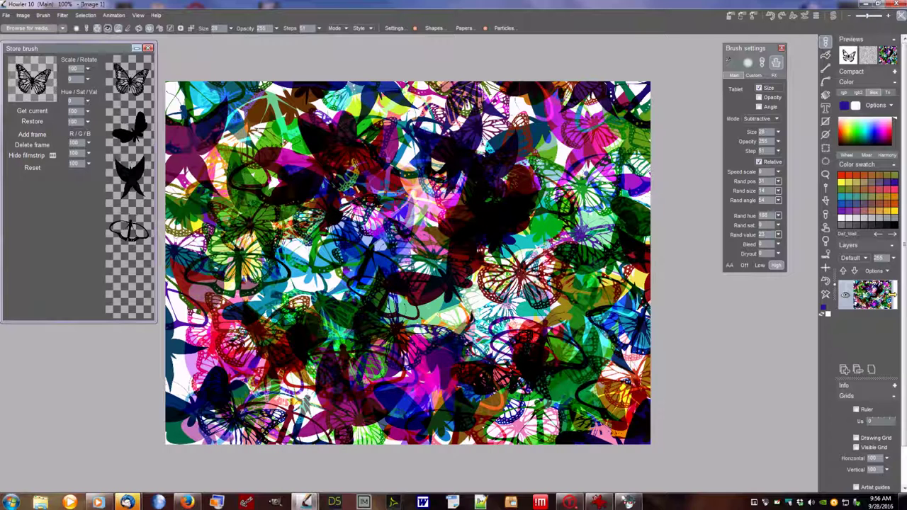
{"action": "mouse_move", "coordinate": [552, 117]}
{"action": "left_mouse_down"}
{"action": "mouse_move", "coordinate": [185, 159]}
{"action": "mouse_move", "coordinate": [221, 356]}
{"action": "mouse_move", "coordinate": [198, 333]}
{"action": "mouse_move", "coordinate": [194, 397]}
{"action": "left_mouse_up"}
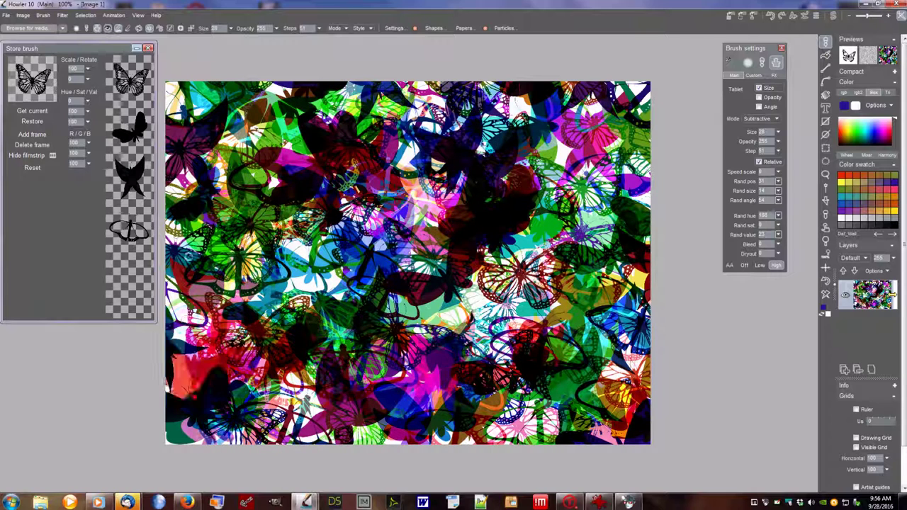
{"action": "left_click_drag", "start_coordinate": [189, 256], "coordinate": [198, 244]}
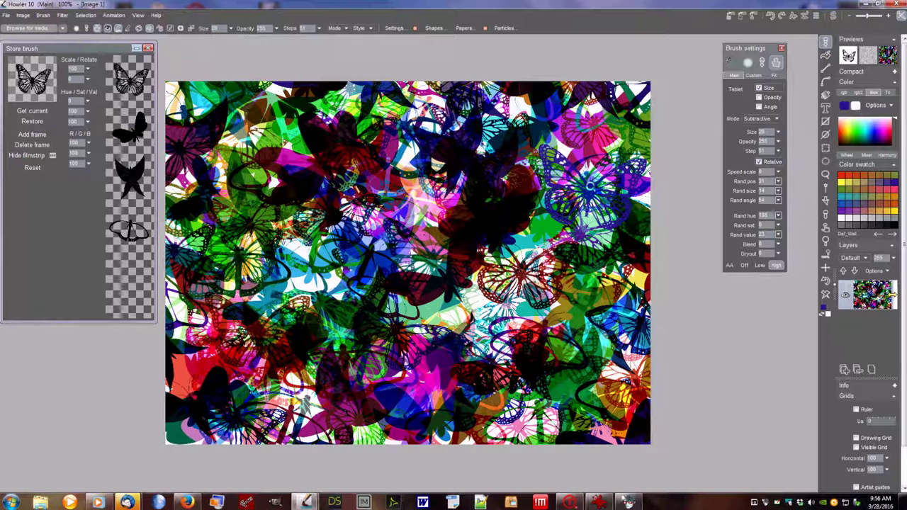
- Enable the Shadow brush effect and paint multicoloured butterflies with shadows across a cleared canvas
{"action": "left_click", "coordinate": [775, 75]}
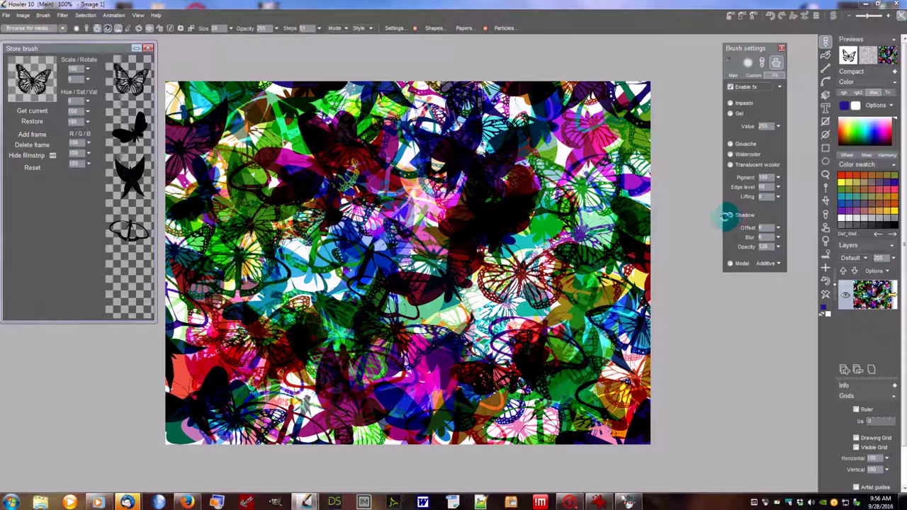
{"action": "left_click", "coordinate": [825, 295]}
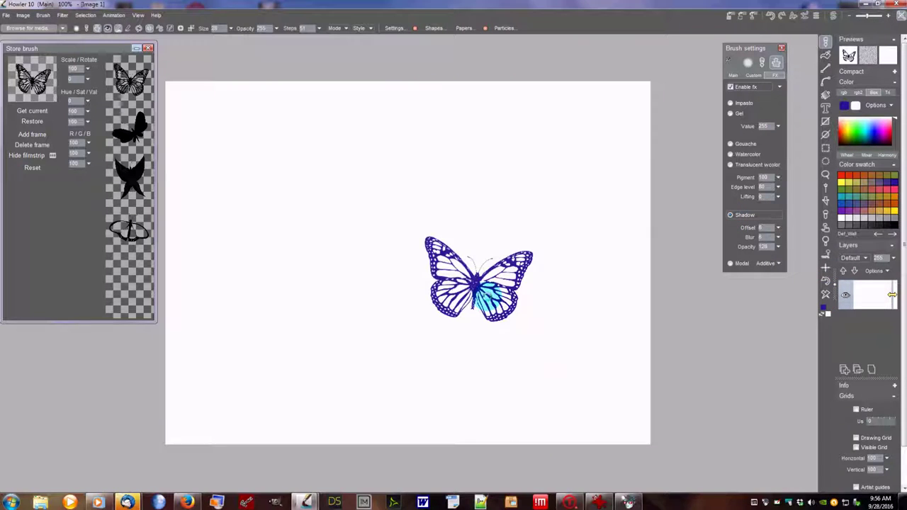
{"action": "mouse_move", "coordinate": [517, 277]}
{"action": "left_mouse_down"}
{"action": "mouse_move", "coordinate": [503, 234]}
{"action": "mouse_move", "coordinate": [428, 163]}
{"action": "mouse_move", "coordinate": [207, 231]}
{"action": "mouse_move", "coordinate": [466, 237]}
{"action": "mouse_move", "coordinate": [514, 305]}
{"action": "mouse_move", "coordinate": [187, 354]}
{"action": "mouse_move", "coordinate": [284, 391]}
{"action": "mouse_move", "coordinate": [437, 390]}
{"action": "mouse_move", "coordinate": [603, 300]}
{"action": "mouse_move", "coordinate": [605, 172]}
{"action": "mouse_move", "coordinate": [558, 117]}
{"action": "mouse_move", "coordinate": [348, 252]}
{"action": "mouse_move", "coordinate": [358, 296]}
{"action": "left_mouse_up"}
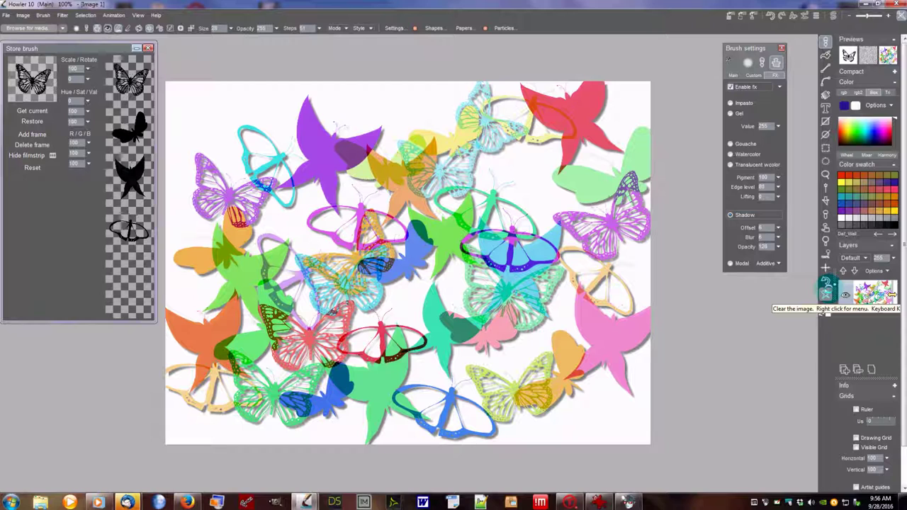
- Apply the Translucent wcolor brush effect and paint butterflies on a cleared canvas
{"action": "left_click", "coordinate": [825, 294]}
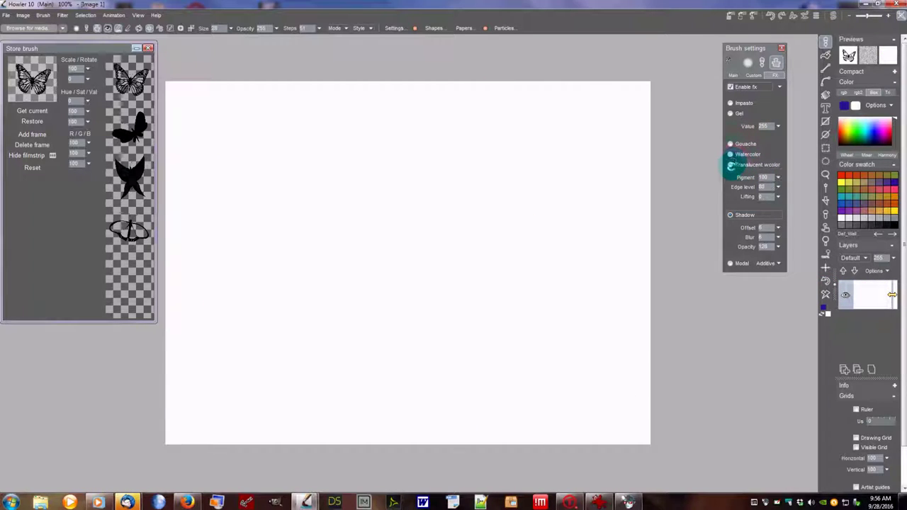
{"action": "left_click", "coordinate": [731, 166]}
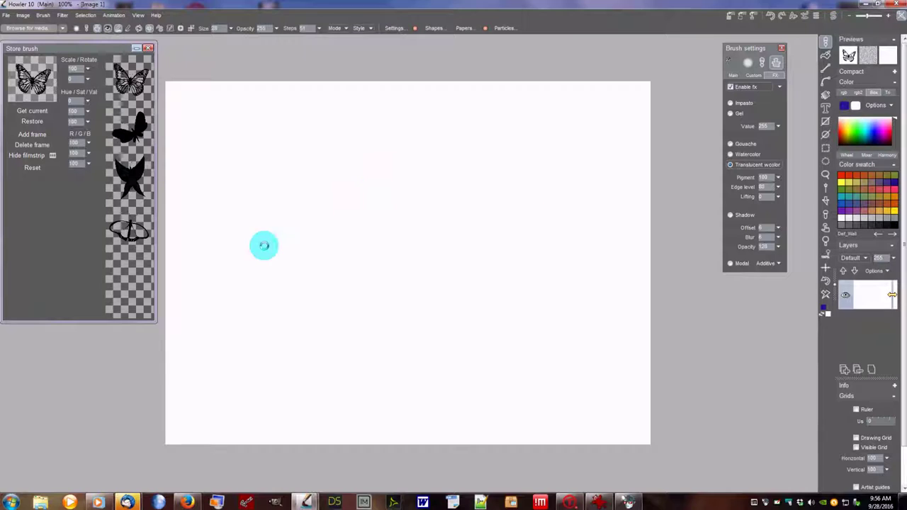
{"action": "mouse_move", "coordinate": [263, 245]}
{"action": "left_mouse_down"}
{"action": "mouse_move", "coordinate": [326, 324]}
{"action": "mouse_move", "coordinate": [409, 232]}
{"action": "mouse_move", "coordinate": [598, 233]}
{"action": "mouse_move", "coordinate": [461, 353]}
{"action": "mouse_move", "coordinate": [282, 350]}
{"action": "mouse_move", "coordinate": [437, 364]}
{"action": "mouse_move", "coordinate": [490, 284]}
{"action": "mouse_move", "coordinate": [435, 367]}
{"action": "mouse_move", "coordinate": [304, 370]}
{"action": "mouse_move", "coordinate": [682, 432]}
{"action": "left_mouse_up"}
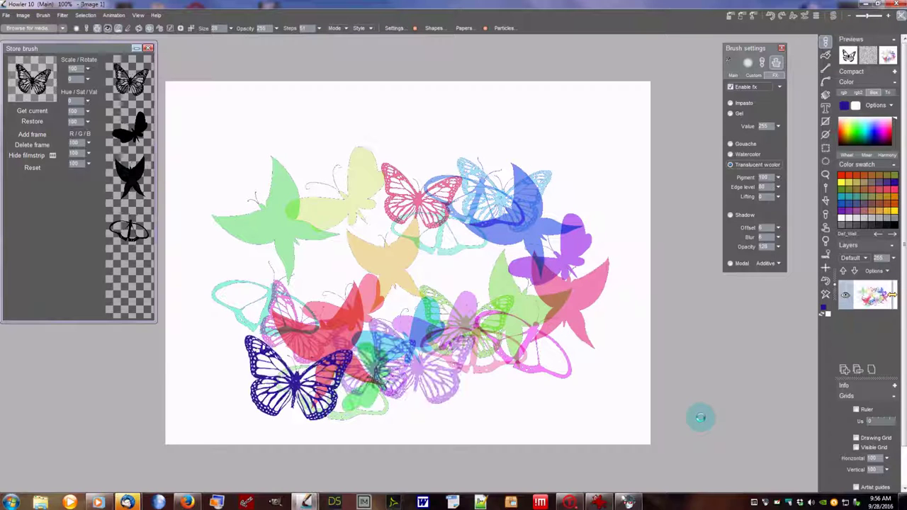
- Change the brush effect to Impasto and paint embossed butterflies over the translucent watercolour ones
{"action": "key", "text": "ctrl+z"}
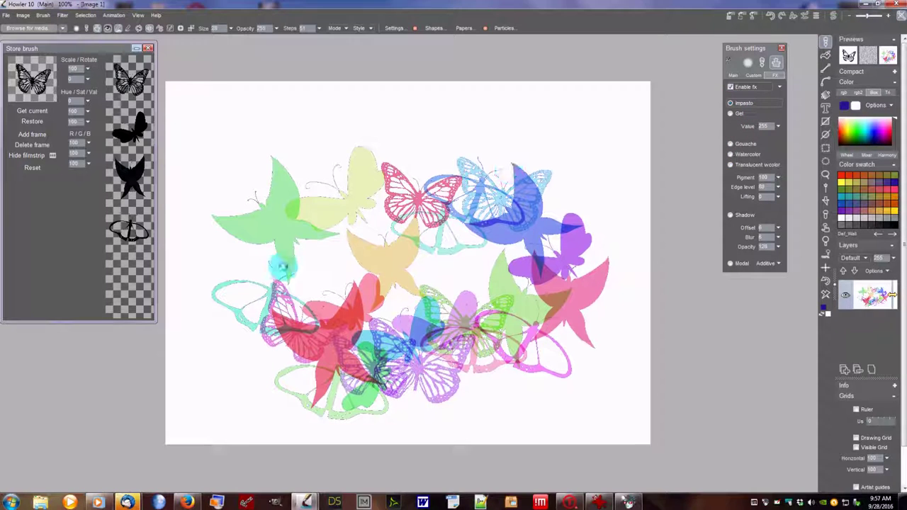
{"action": "left_click", "coordinate": [521, 226]}
{"action": "mouse_move", "coordinate": [533, 197]}
{"action": "left_mouse_down"}
{"action": "mouse_move", "coordinate": [305, 301]}
{"action": "mouse_move", "coordinate": [467, 241]}
{"action": "mouse_move", "coordinate": [229, 148]}
{"action": "mouse_move", "coordinate": [228, 322]}
{"action": "mouse_move", "coordinate": [278, 352]}
{"action": "mouse_move", "coordinate": [423, 361]}
{"action": "mouse_move", "coordinate": [514, 414]}
{"action": "mouse_move", "coordinate": [401, 398]}
{"action": "mouse_move", "coordinate": [285, 418]}
{"action": "mouse_move", "coordinate": [717, 402]}
{"action": "left_mouse_up"}
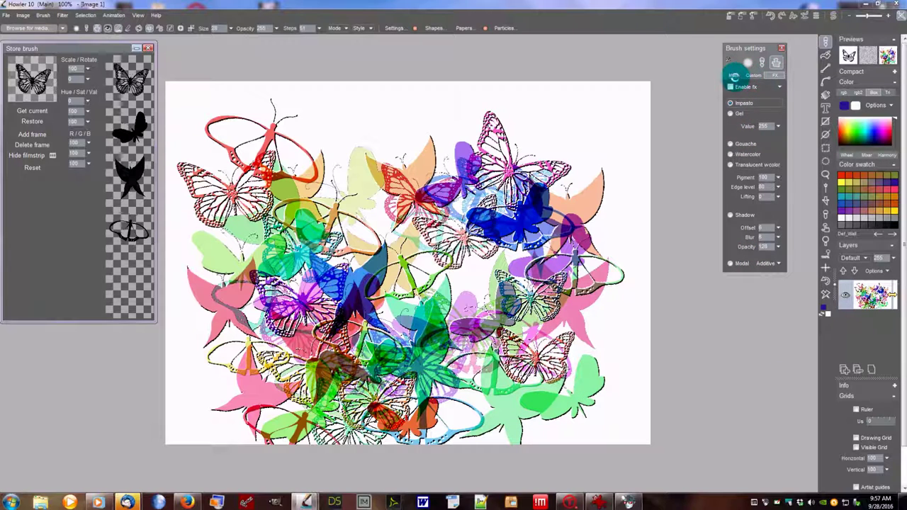
- Return to the main brush settings and paint black butterflies on a cleared canvas in Default mode
{"action": "left_click", "coordinate": [733, 76]}
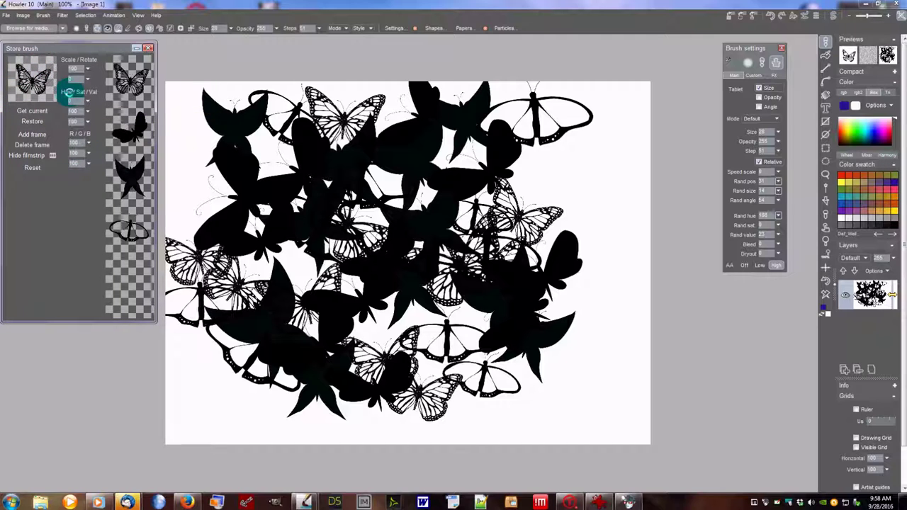
{"action": "left_click_drag", "start_coordinate": [196, 160], "coordinate": [476, 114]}
{"action": "key", "text": "ctrl+z"}
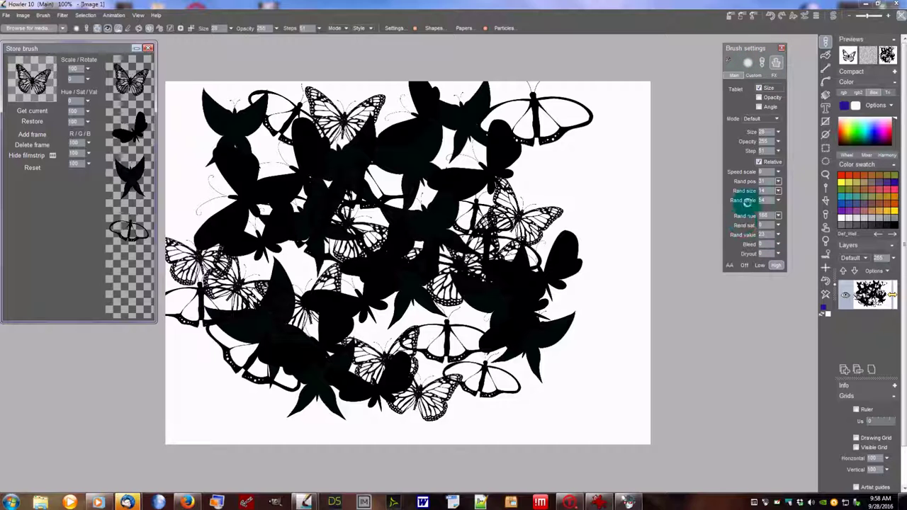
- Change the brush style so the butterflies take the current dark blue colour, and set the steps to 33
{"action": "left_click", "coordinate": [358, 29]}
{"action": "left_click", "coordinate": [383, 46]}
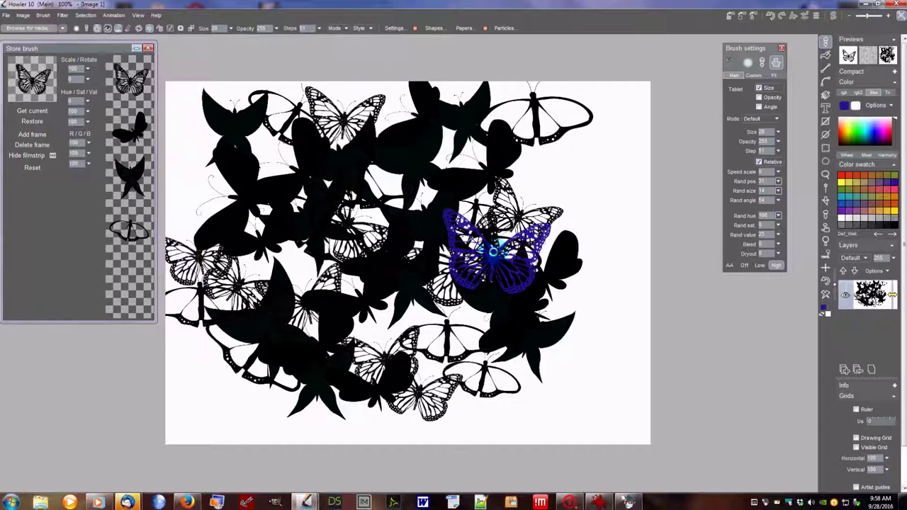
{"action": "left_click", "coordinate": [494, 262]}
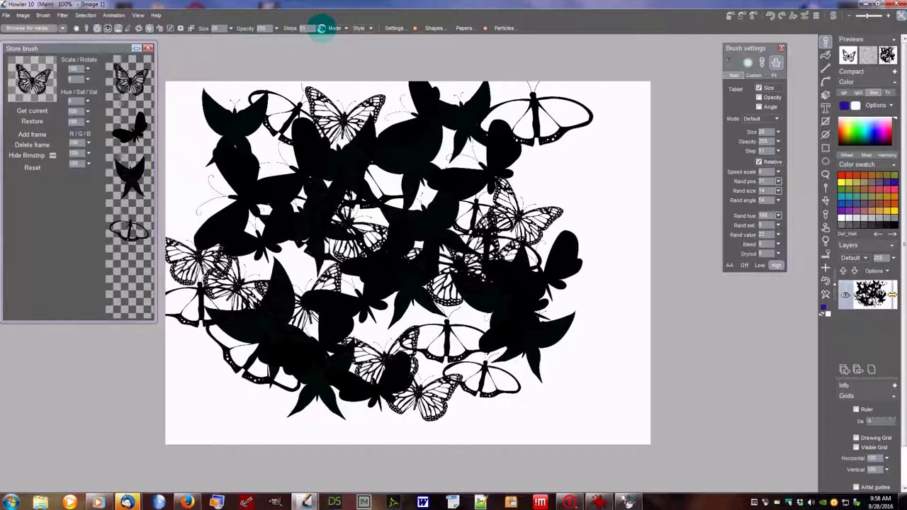
{"action": "left_click", "coordinate": [321, 28]}
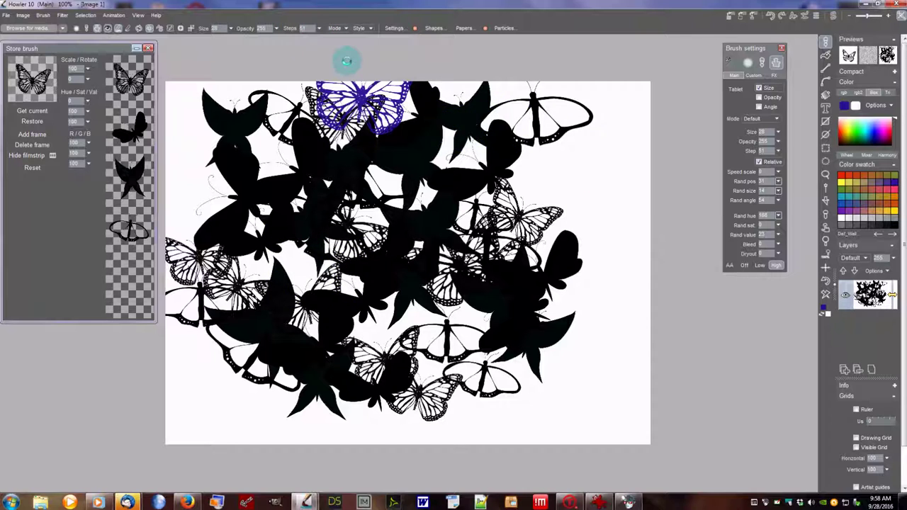
{"action": "left_click", "coordinate": [319, 28]}
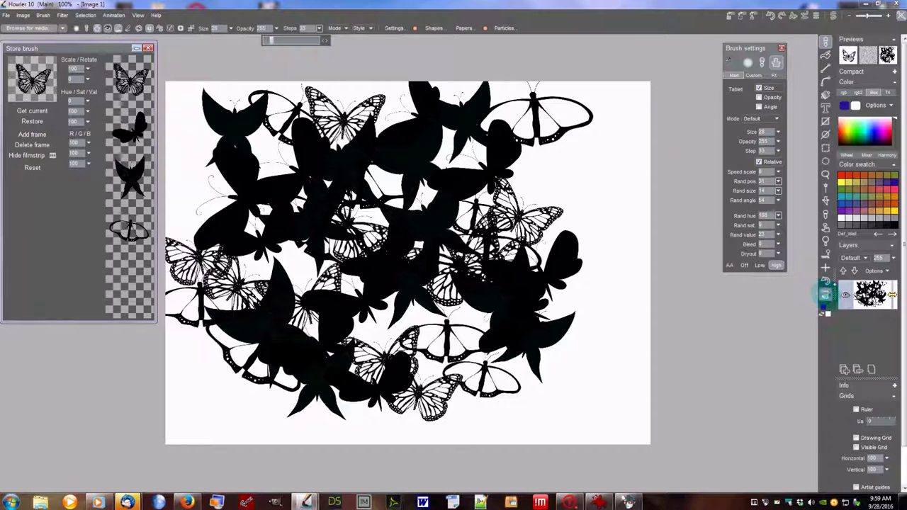
- Clear the canvas and use the Rectangle tool to draw a frame of multicoloured butterflies around its edges
{"action": "left_click", "coordinate": [826, 294]}
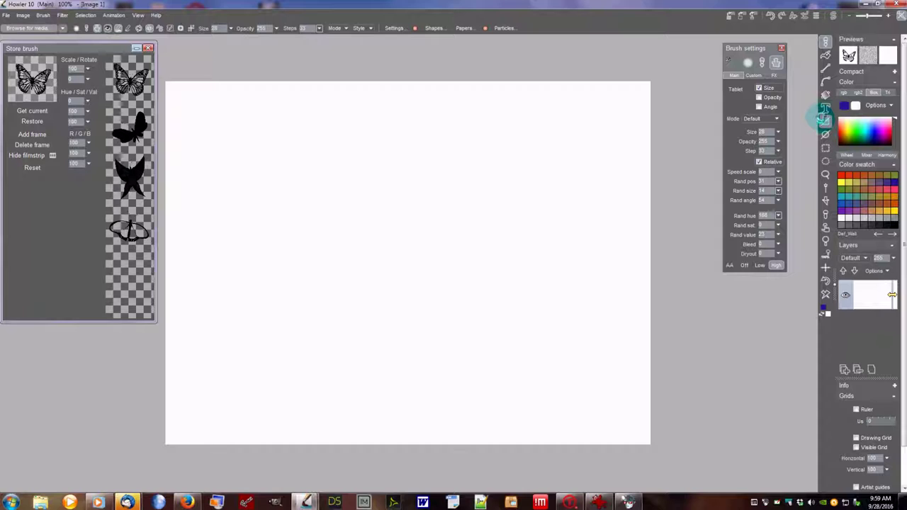
{"action": "left_click", "coordinate": [823, 119]}
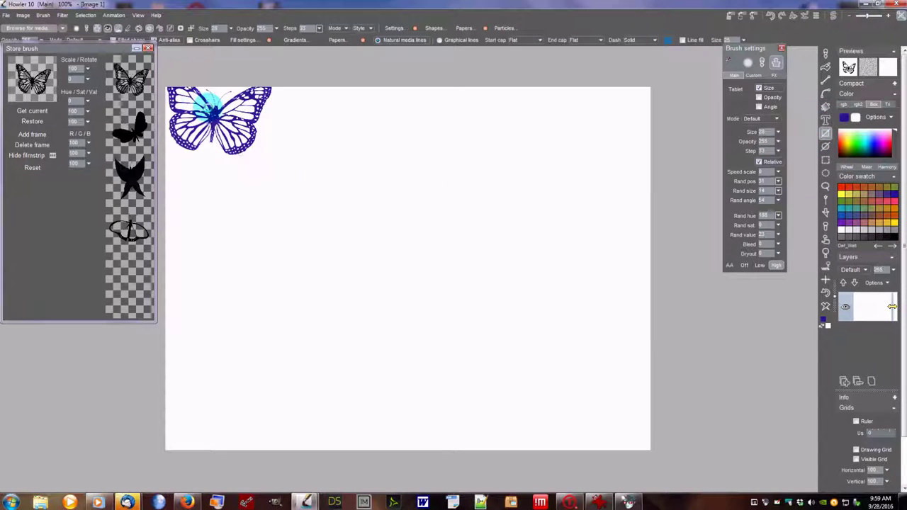
{"action": "left_click_drag", "start_coordinate": [197, 109], "coordinate": [485, 291]}
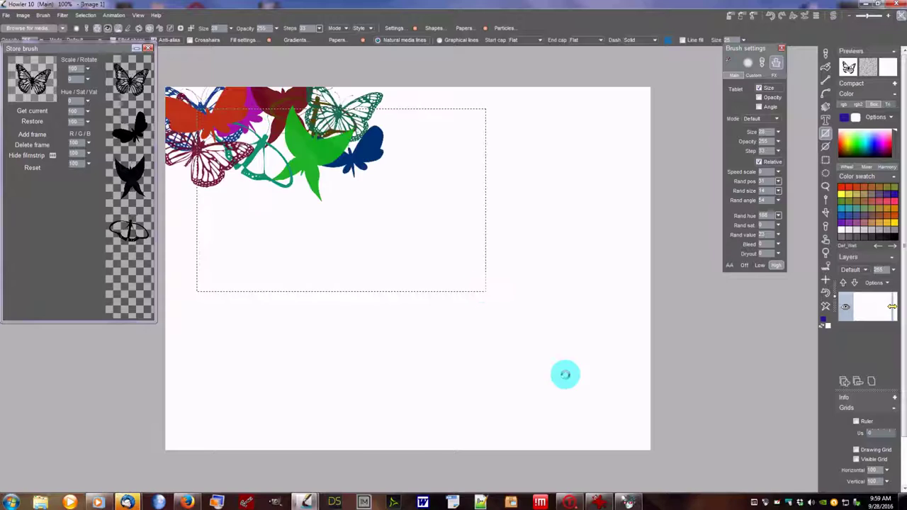
{"action": "left_click_drag", "start_coordinate": [565, 375], "coordinate": [627, 429]}
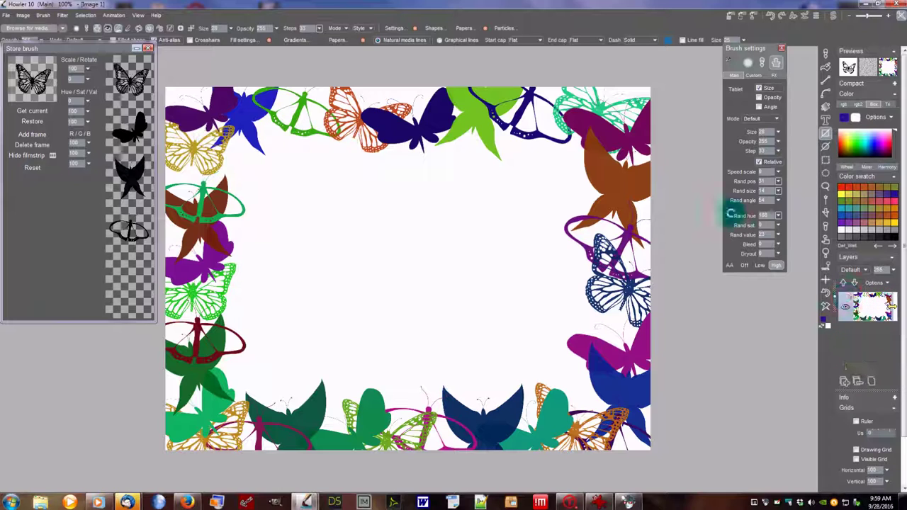
{"action": "left_click", "coordinate": [357, 152]}
{"action": "key", "text": "ctrl+z"}
{"action": "left_click", "coordinate": [186, 152]}
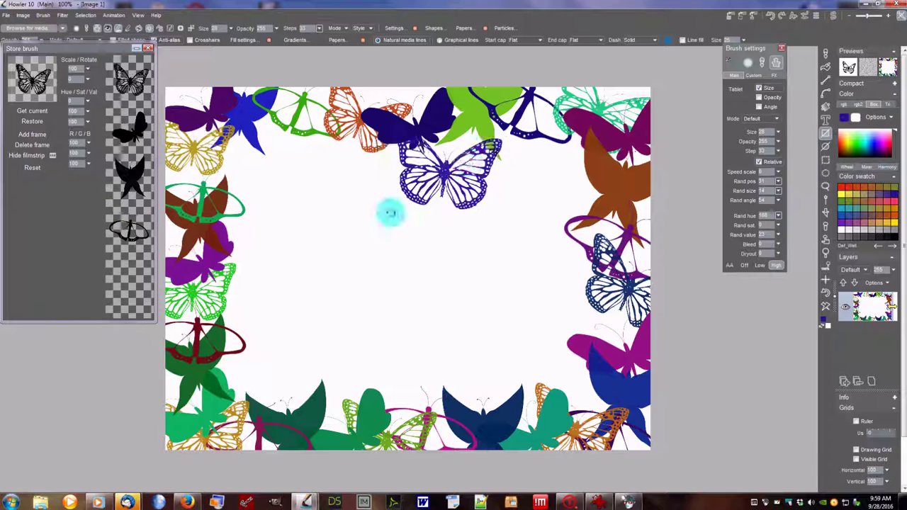
{"action": "left_click", "coordinate": [383, 338]}
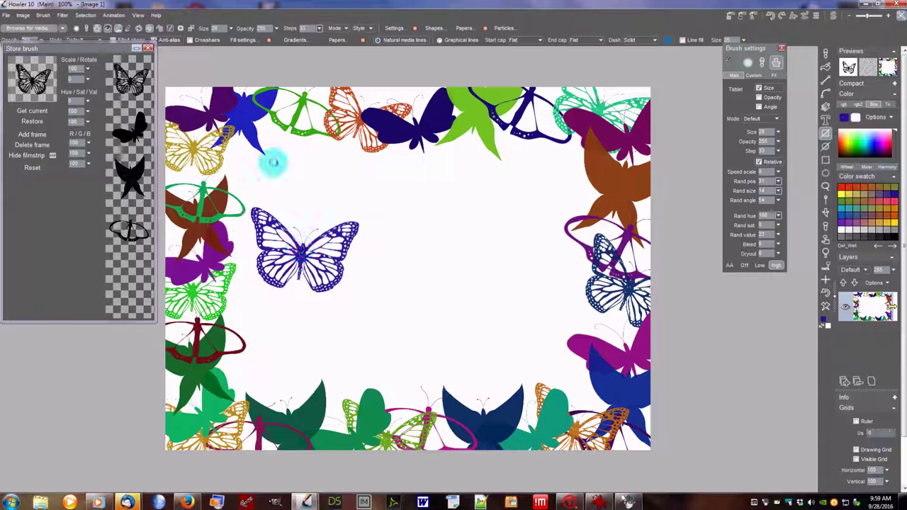
- Close the Store brush panel and clear the butterfly frame from the canvas
{"action": "left_click", "coordinate": [147, 47]}
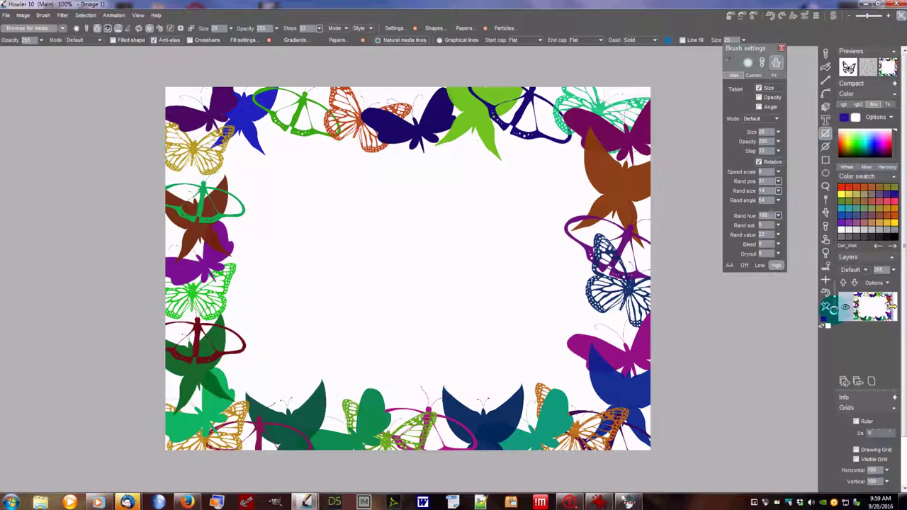
{"action": "left_click", "coordinate": [825, 306]}
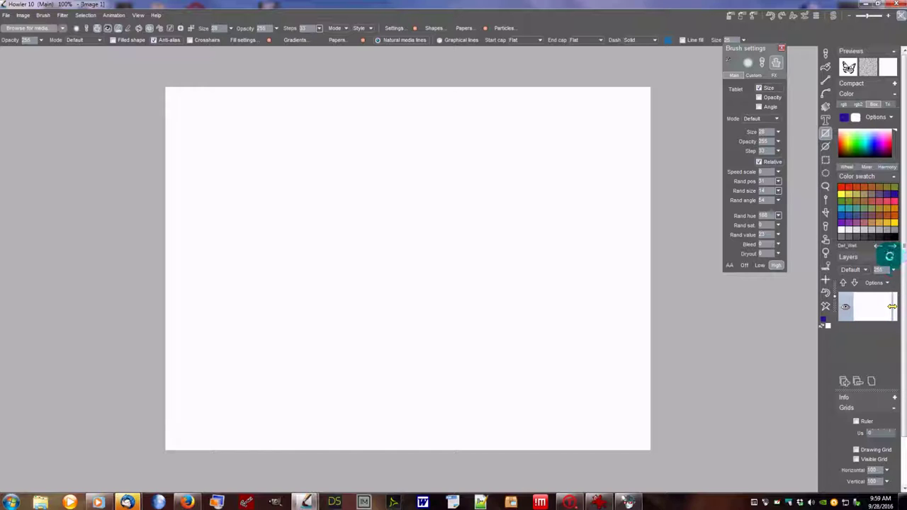
- Collapse the layers section and replace the visible grid with the artist guides on the canvas
{"action": "left_click", "coordinate": [889, 255]}
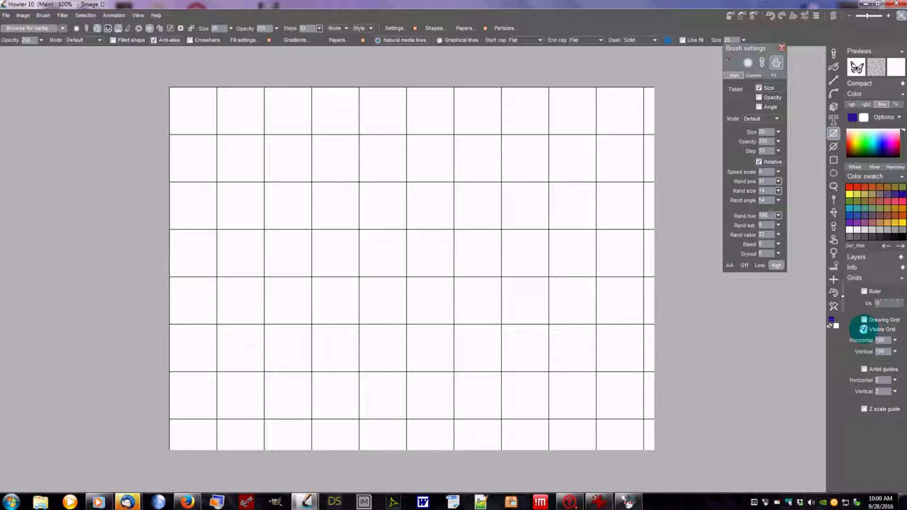
{"action": "left_click", "coordinate": [863, 329]}
{"action": "left_click", "coordinate": [864, 369]}
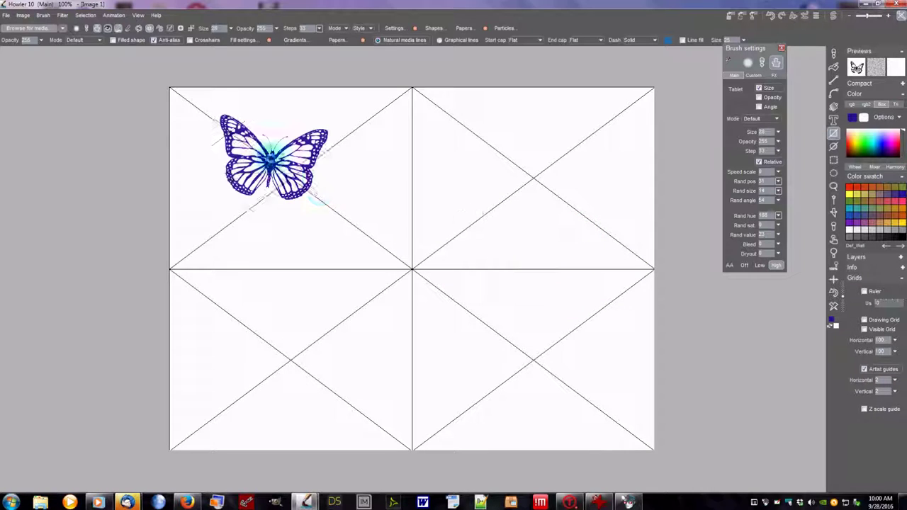
- Reduce the brush steps and paint a tight butterfly cluster at the guide crossing of the canvas's upper-left quarter
{"action": "left_click_drag", "start_coordinate": [291, 179], "coordinate": [273, 170]}
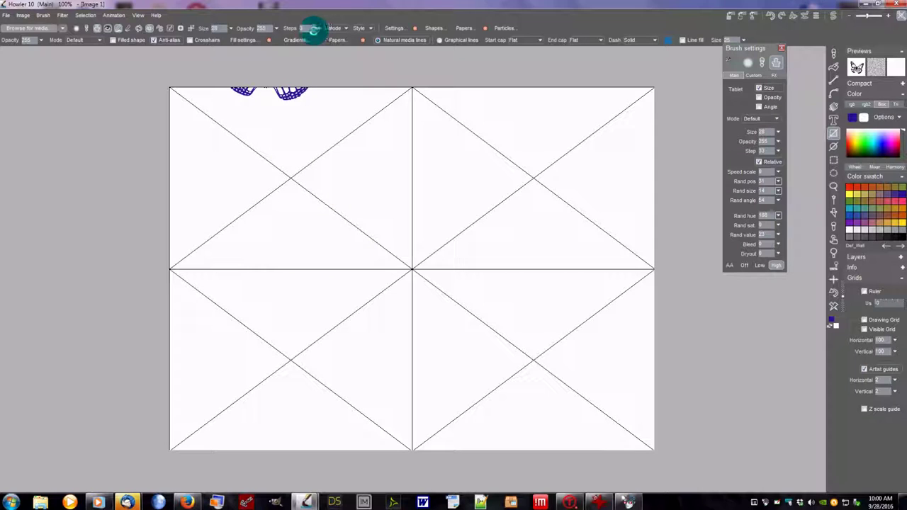
{"action": "left_click", "coordinate": [315, 28]}
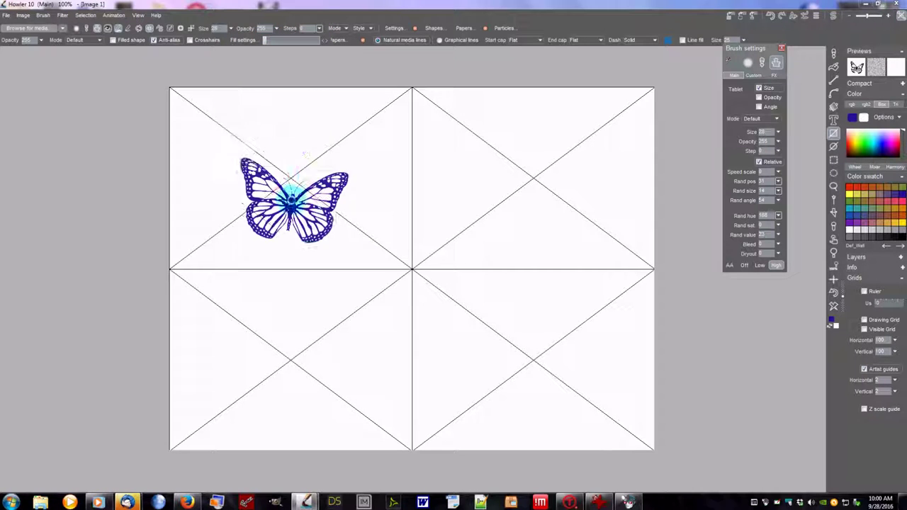
{"action": "left_click", "coordinate": [292, 171]}
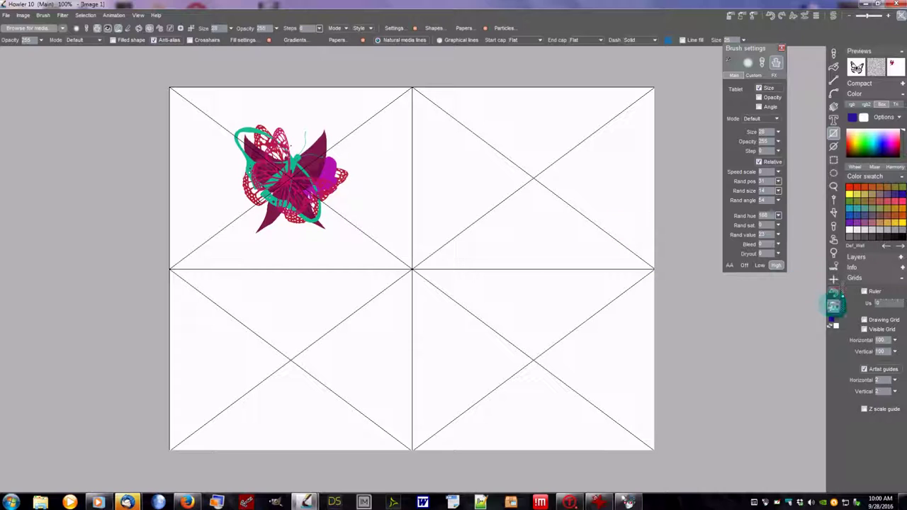
- Clear the butterfly cluster from the canvas and reset the brush settings for freehand painting
{"action": "left_click", "coordinate": [833, 306]}
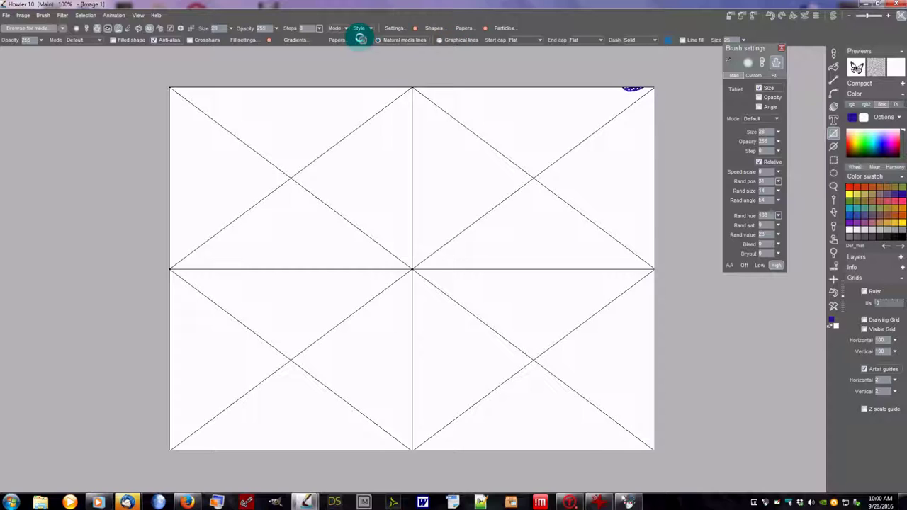
{"action": "left_click", "coordinate": [415, 28]}
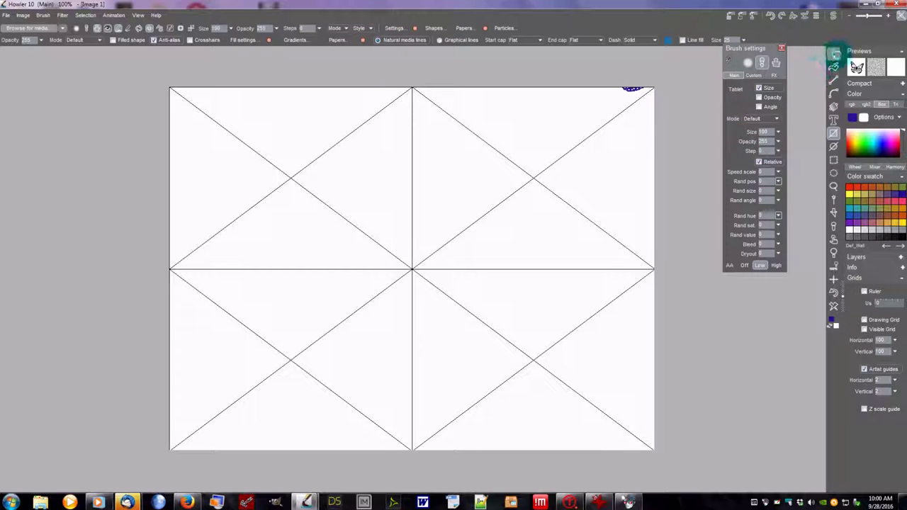
{"action": "left_click", "coordinate": [834, 55]}
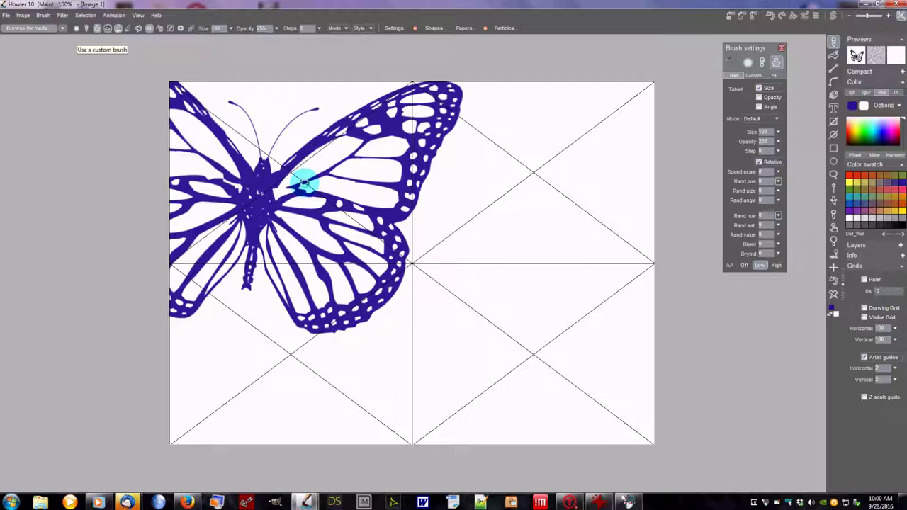
- Try butterfly stamps at brush size 23 on the upper-left guide crossing, and clear the canvas
{"action": "left_click", "coordinate": [230, 28]}
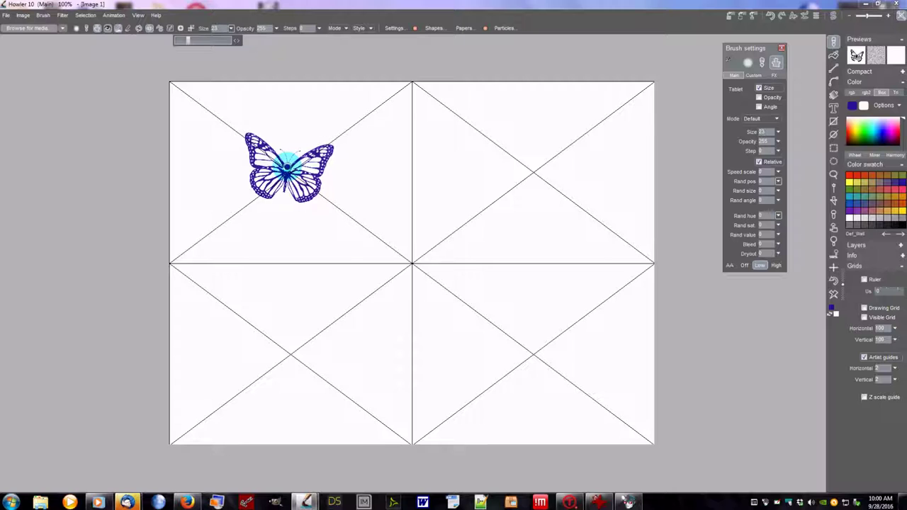
{"action": "left_click", "coordinate": [287, 167]}
{"action": "left_click", "coordinate": [496, 245]}
{"action": "key", "text": "ctrl+z"}
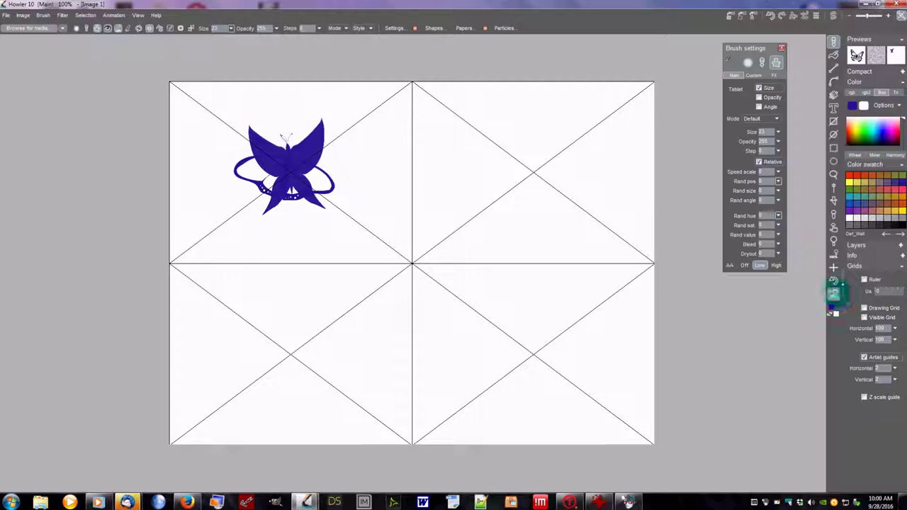
{"action": "left_click", "coordinate": [833, 294]}
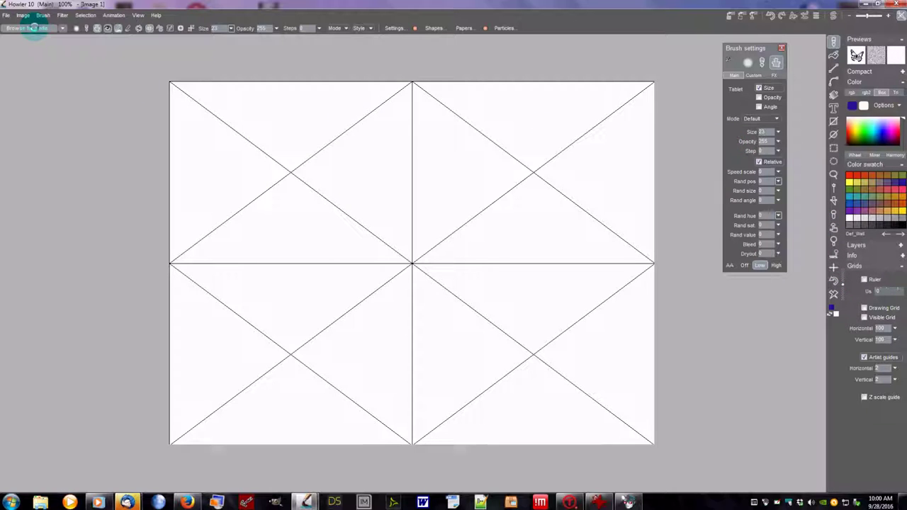
- Load the Far Tree Foliage brush from the media browser and undo the test stroke
{"action": "left_click", "coordinate": [34, 27]}
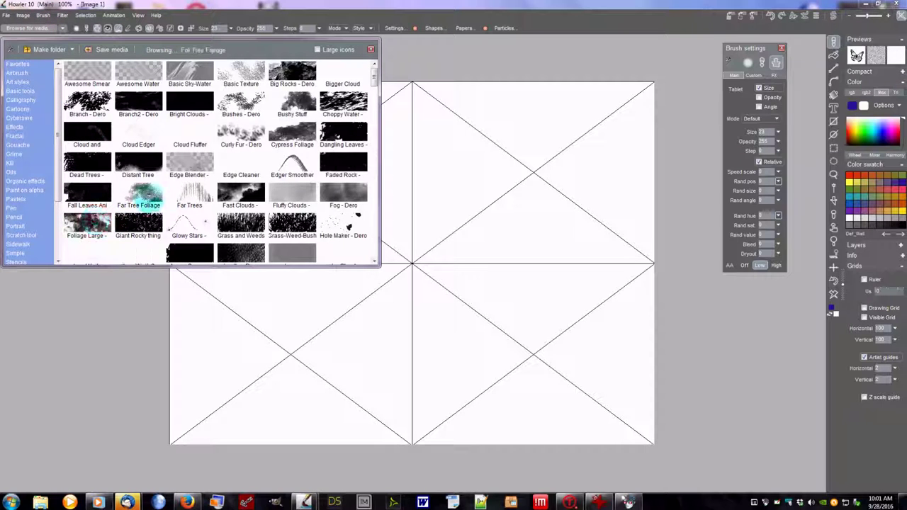
{"action": "left_click", "coordinate": [141, 190]}
{"action": "left_click_drag", "start_coordinate": [298, 192], "coordinate": [222, 85]}
{"action": "key", "text": "ctrl+z"}
- Set the foliage brush's opacity to 255 and steps to 0, and stamp a purple-blue cluster on the upper-left guide crossing
{"action": "left_click", "coordinate": [230, 28]}
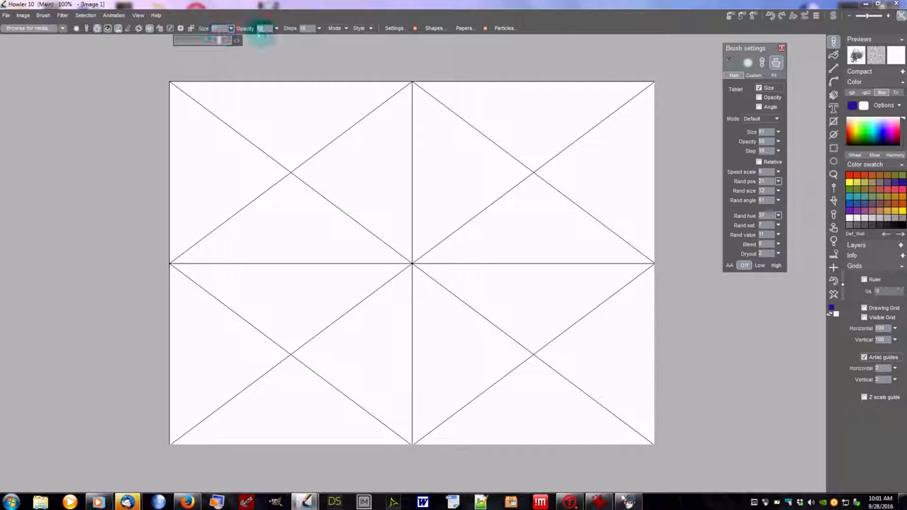
{"action": "left_click", "coordinate": [277, 29]}
{"action": "left_click_drag", "start_coordinate": [236, 40], "coordinate": [295, 47]}
{"action": "left_click_drag", "start_coordinate": [289, 189], "coordinate": [294, 177]}
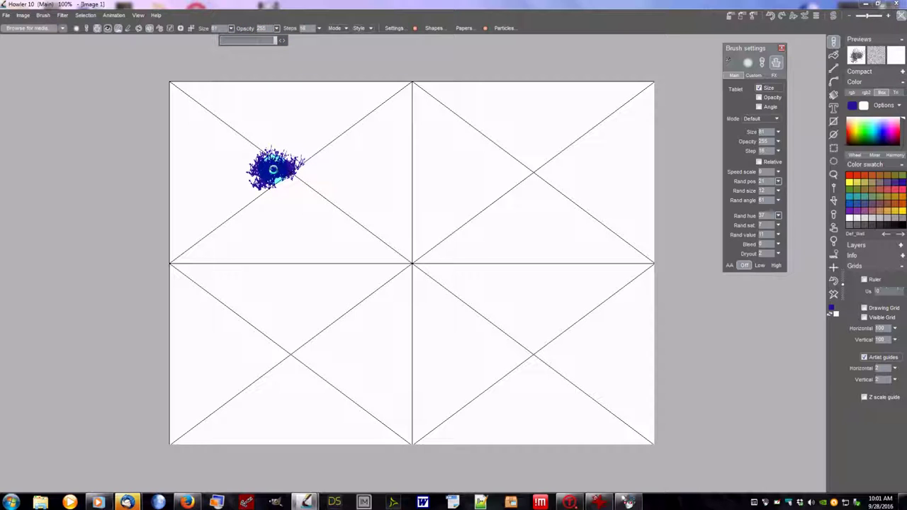
{"action": "left_click_drag", "start_coordinate": [287, 174], "coordinate": [290, 172]}
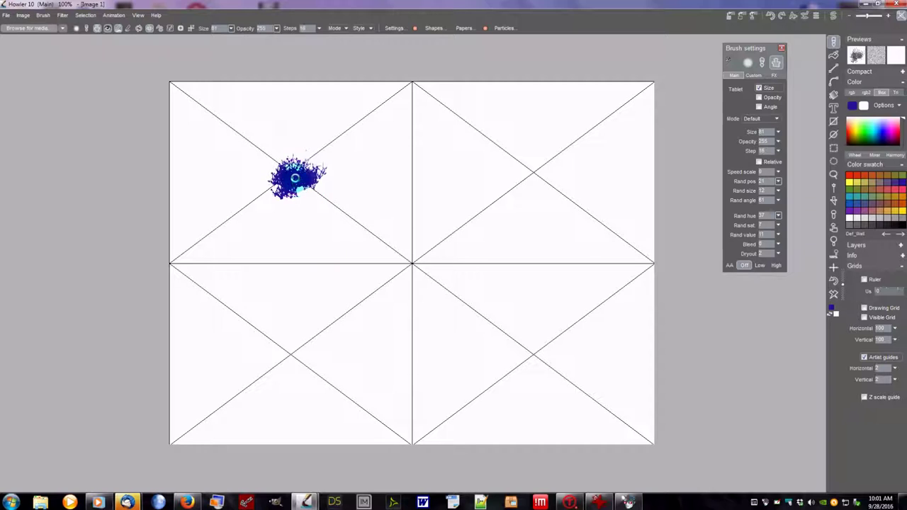
{"action": "left_click", "coordinate": [319, 29]}
{"action": "left_click", "coordinate": [263, 40]}
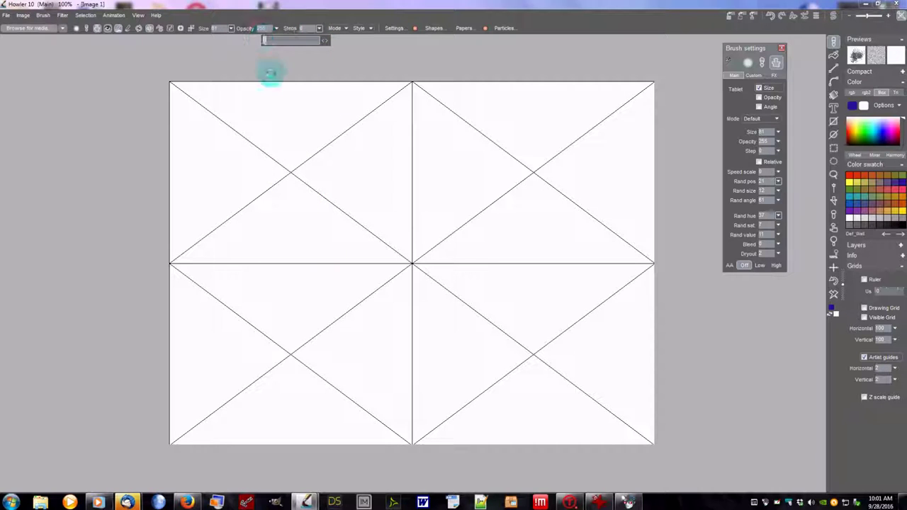
{"action": "left_click", "coordinate": [288, 170]}
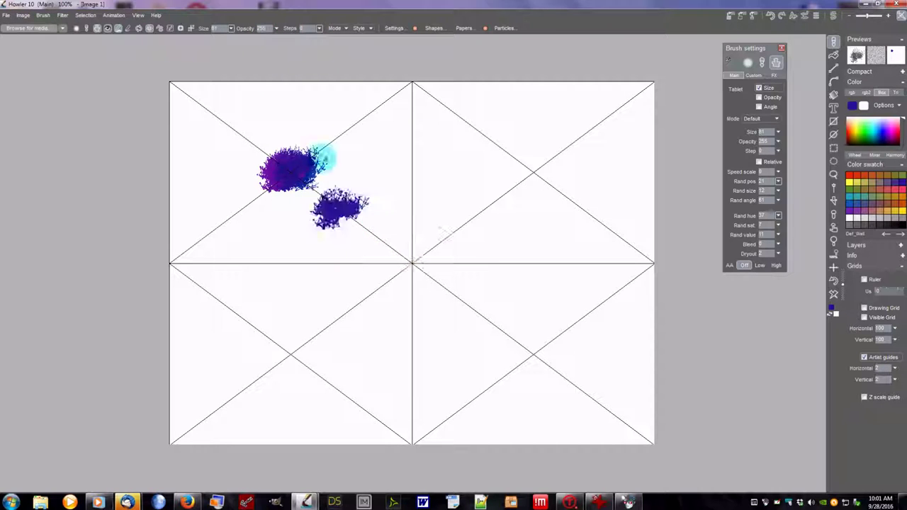
- Pick a golden-orange swatch and stamp a foliage cluster on the upper-right guide crossing
{"action": "mouse_move", "coordinate": [272, 226]}
{"action": "left_mouse_down"}
{"action": "mouse_move", "coordinate": [516, 206]}
{"action": "mouse_move", "coordinate": [603, 243]}
{"action": "mouse_move", "coordinate": [875, 210]}
{"action": "left_mouse_up"}
{"action": "left_click", "coordinate": [877, 211]}
{"action": "left_click_drag", "start_coordinate": [602, 219], "coordinate": [528, 172]}
{"action": "left_click", "coordinate": [529, 172]}
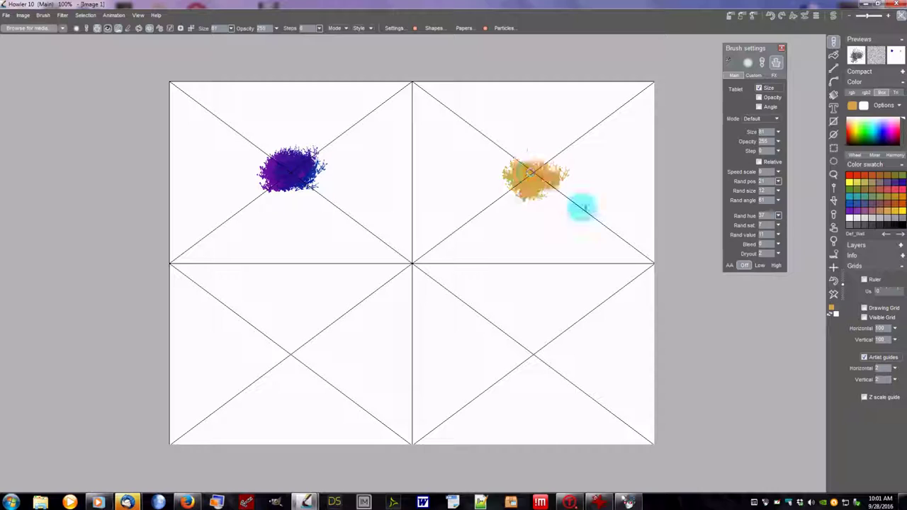
- Stamp a dark orange foliage cluster on the lower-left guide crossing and a teal one on the lower-right crossing
{"action": "left_click", "coordinate": [901, 206]}
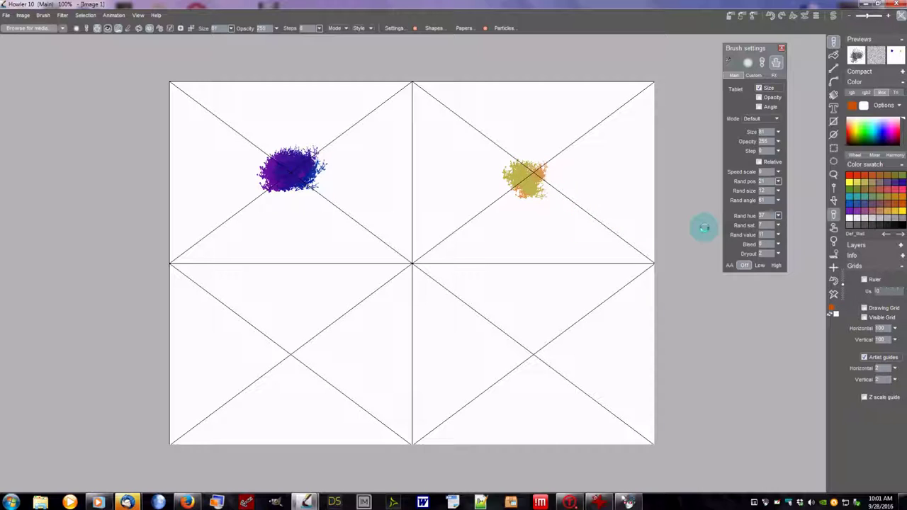
{"action": "left_click_drag", "start_coordinate": [336, 304], "coordinate": [290, 354]}
{"action": "left_click", "coordinate": [291, 354]}
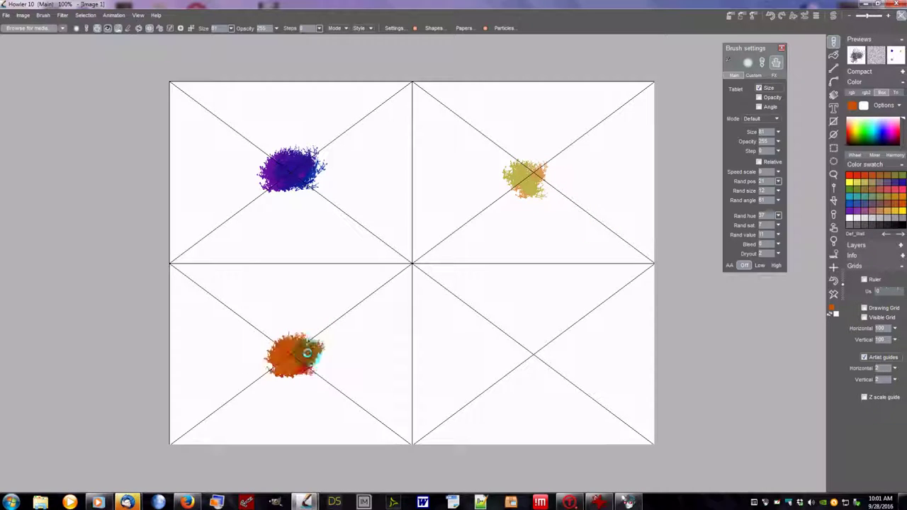
{"action": "left_click", "coordinate": [853, 197]}
{"action": "mouse_move", "coordinate": [545, 347]}
{"action": "left_mouse_down"}
{"action": "mouse_move", "coordinate": [531, 352]}
{"action": "mouse_move", "coordinate": [541, 356]}
{"action": "mouse_move", "coordinate": [531, 363]}
{"action": "mouse_move", "coordinate": [537, 354]}
{"action": "left_mouse_up"}
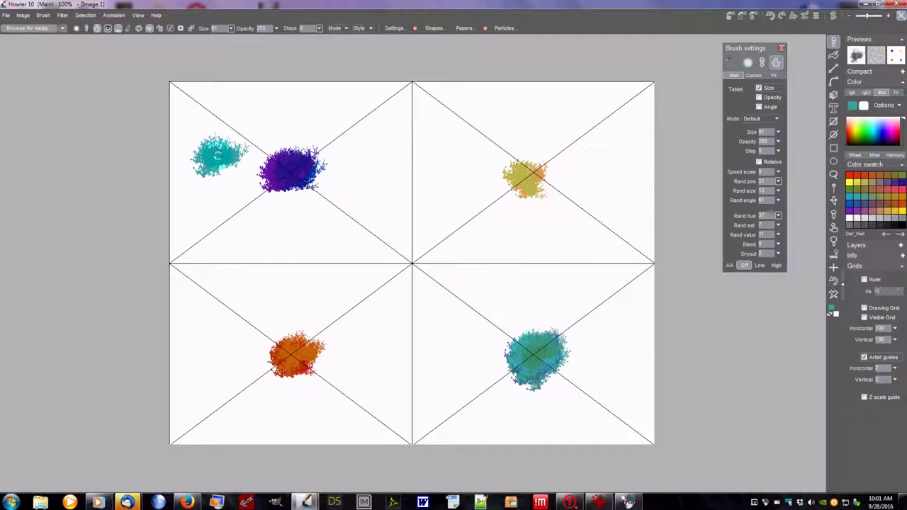
- Select by color key on the white background, using RGB difference with non-linear tolerance at 227
{"action": "left_click", "coordinate": [83, 15]}
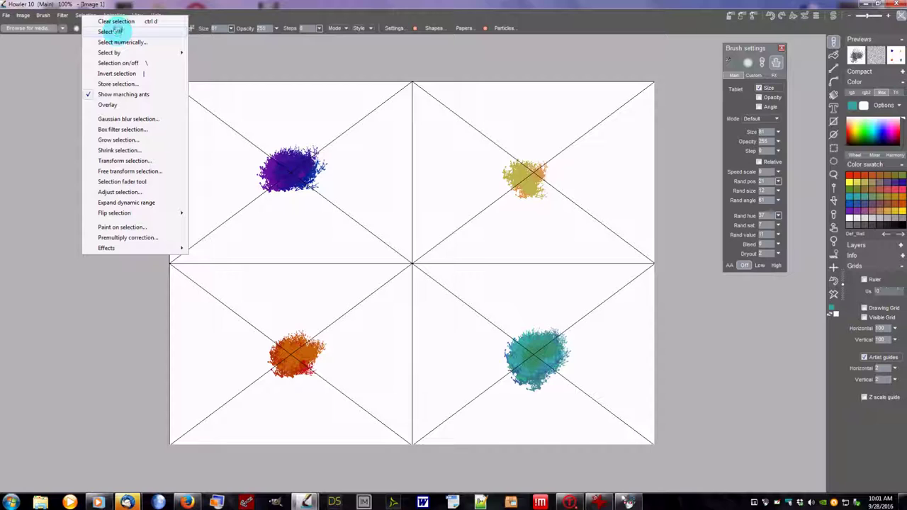
{"action": "mouse_move", "coordinate": [112, 52]}
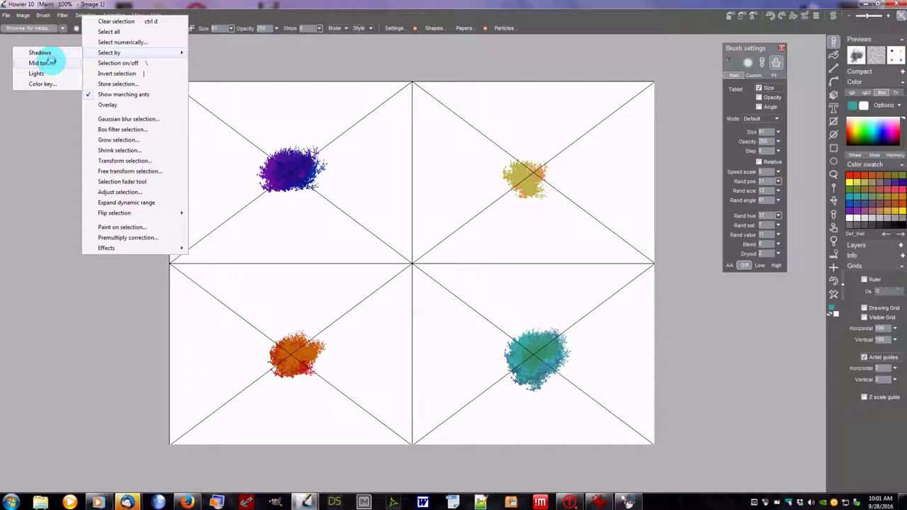
{"action": "left_click", "coordinate": [43, 83]}
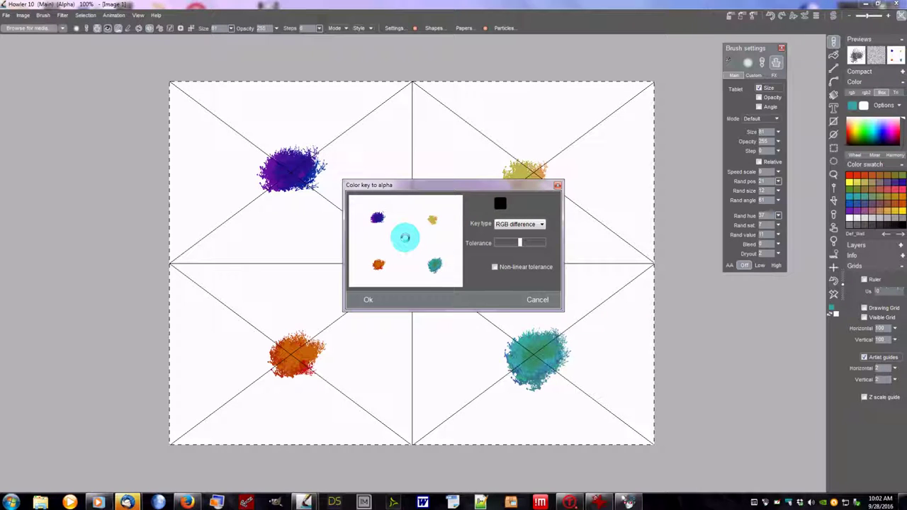
{"action": "left_click", "coordinate": [405, 236]}
{"action": "left_click", "coordinate": [549, 266]}
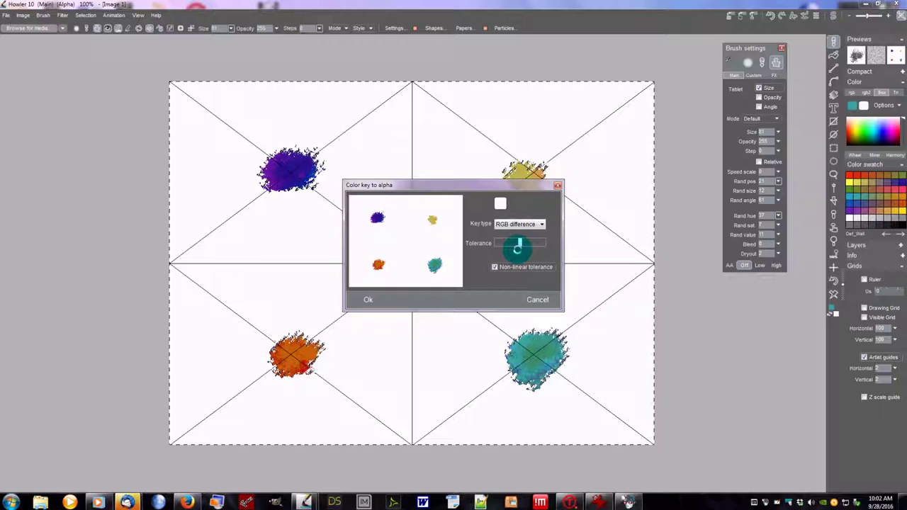
{"action": "left_click_drag", "start_coordinate": [517, 247], "coordinate": [538, 243]}
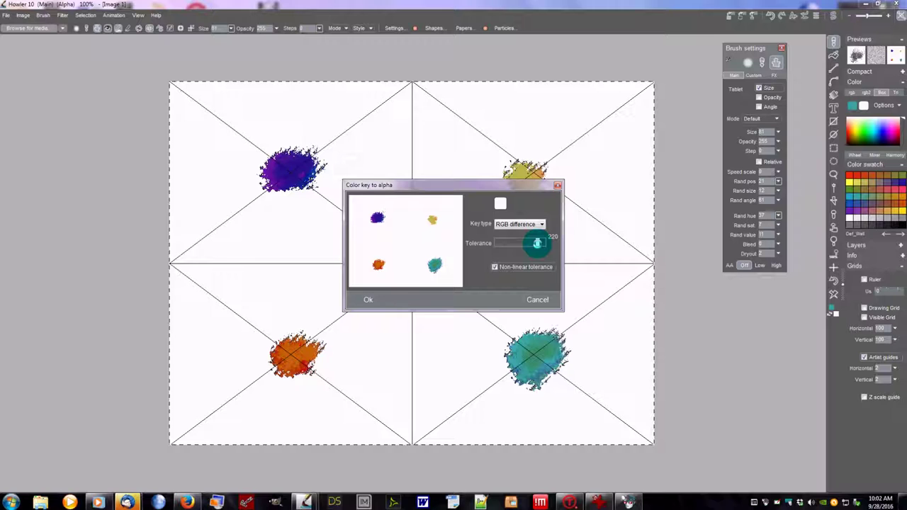
{"action": "left_click_drag", "start_coordinate": [538, 243], "coordinate": [518, 259]}
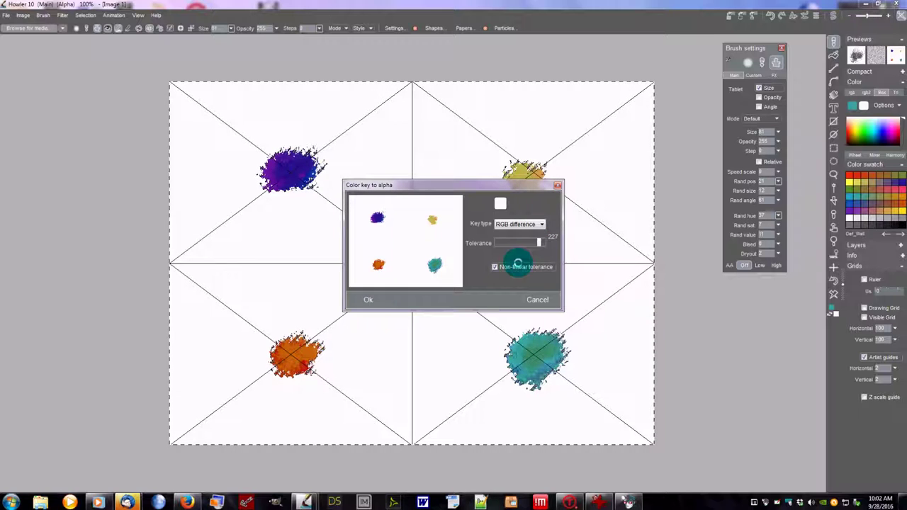
{"action": "left_click", "coordinate": [368, 299]}
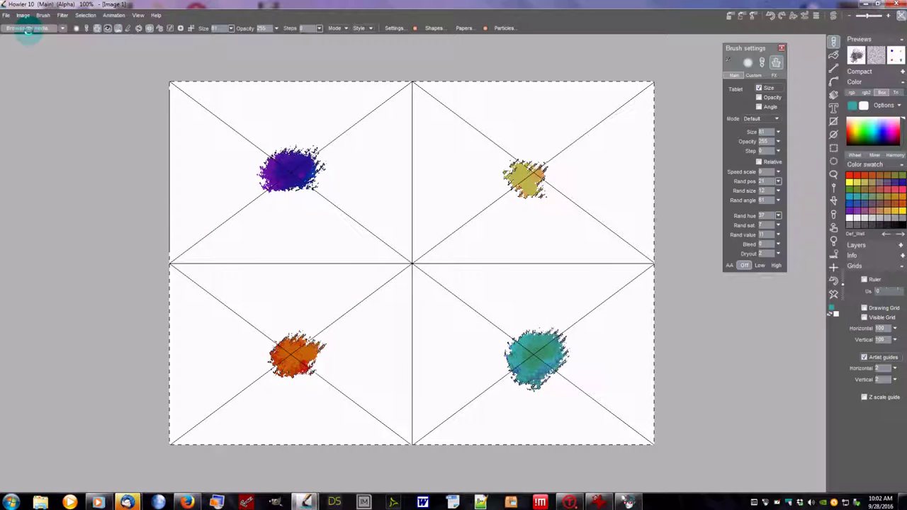
- Invert the selection to the foliage clusters and shrink it by 1
{"action": "left_click", "coordinate": [85, 16]}
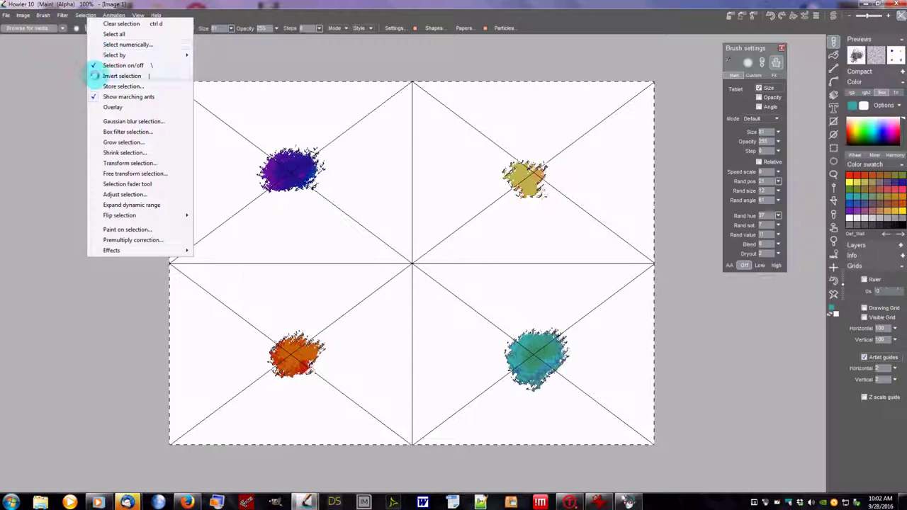
{"action": "left_click", "coordinate": [94, 75]}
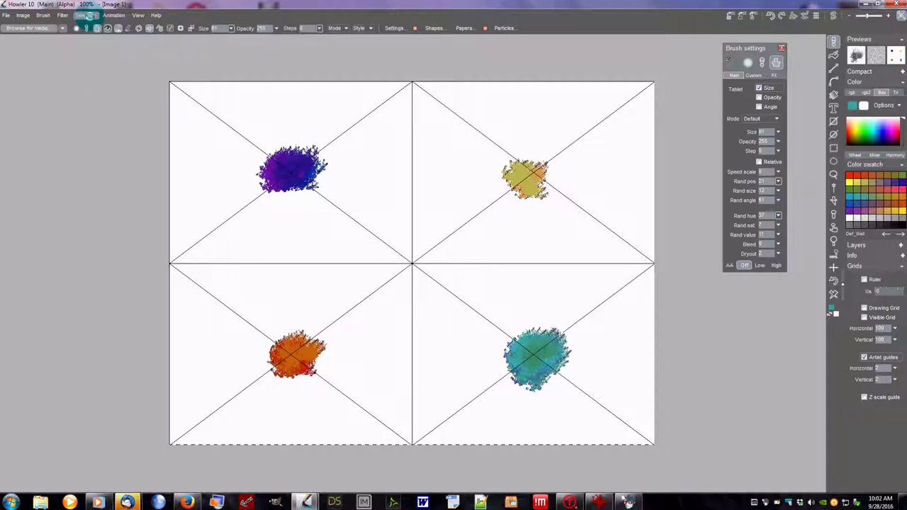
{"action": "left_click", "coordinate": [85, 15]}
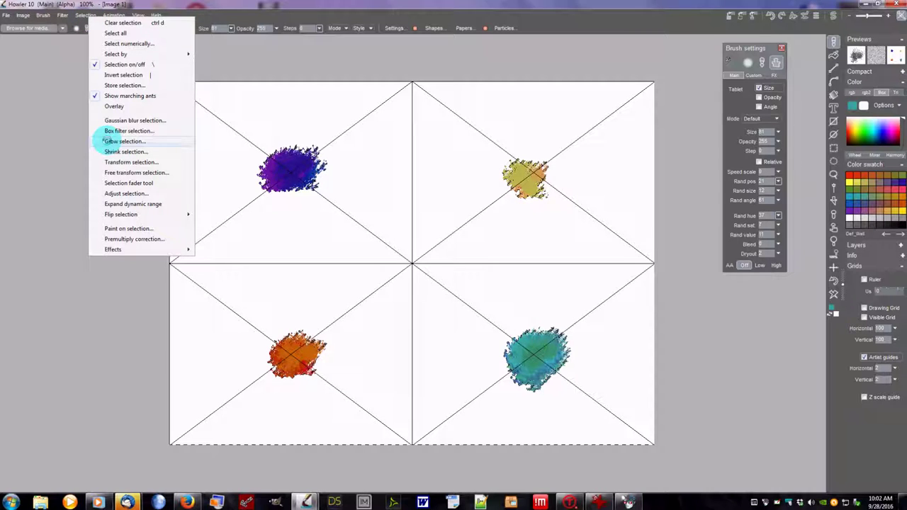
{"action": "left_click", "coordinate": [113, 151]}
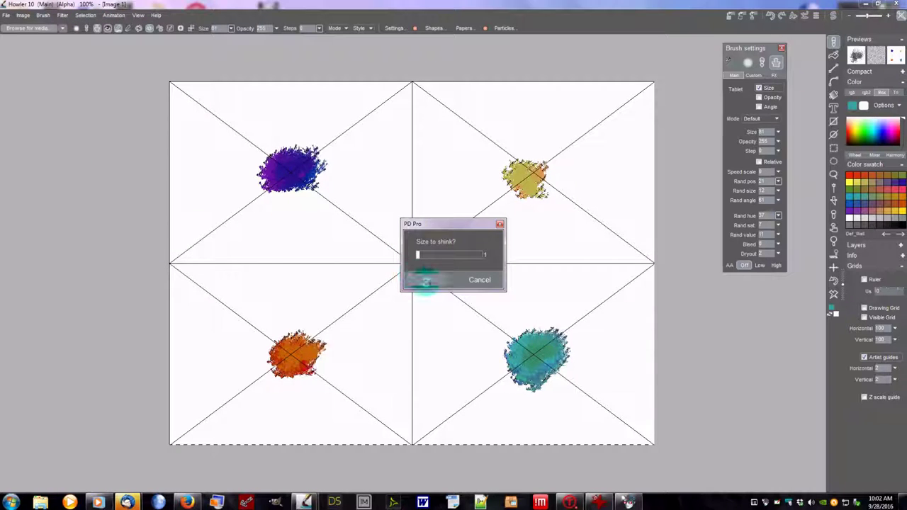
{"action": "left_click", "coordinate": [426, 280]}
{"action": "left_click", "coordinate": [290, 352]}
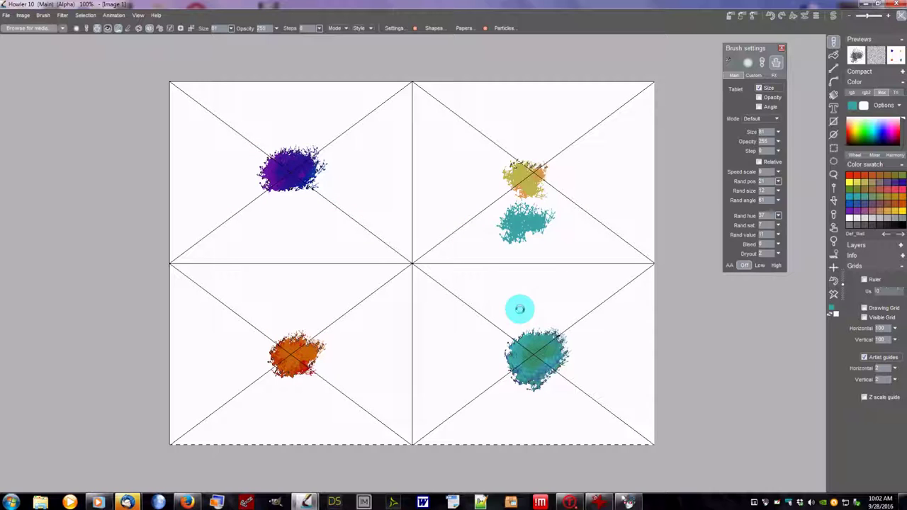
{"action": "mouse_move", "coordinate": [484, 368]}
{"action": "left_mouse_down"}
{"action": "mouse_move", "coordinate": [368, 378]}
{"action": "mouse_move", "coordinate": [391, 352]}
{"action": "left_mouse_up"}
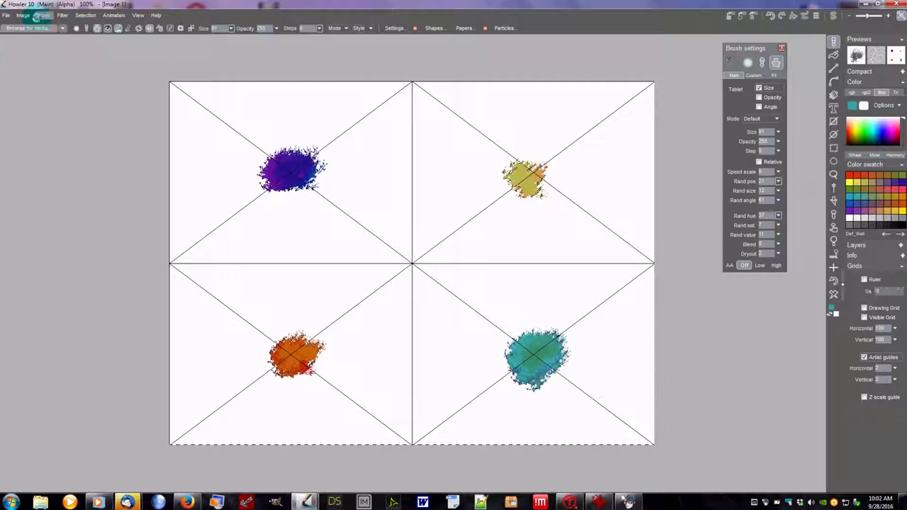
- Convert the image array into an animated brush with 2 images horizontally and 2 vertically
{"action": "left_click", "coordinate": [44, 15]}
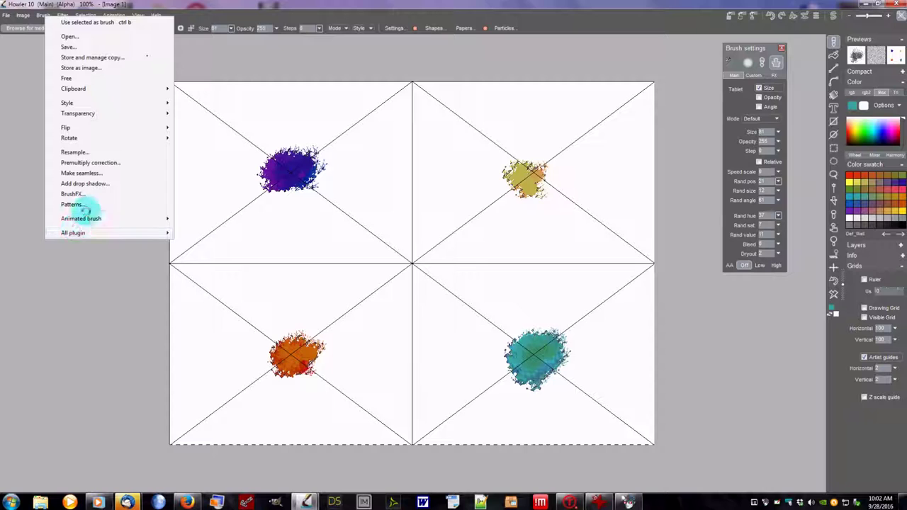
{"action": "mouse_move", "coordinate": [88, 220]}
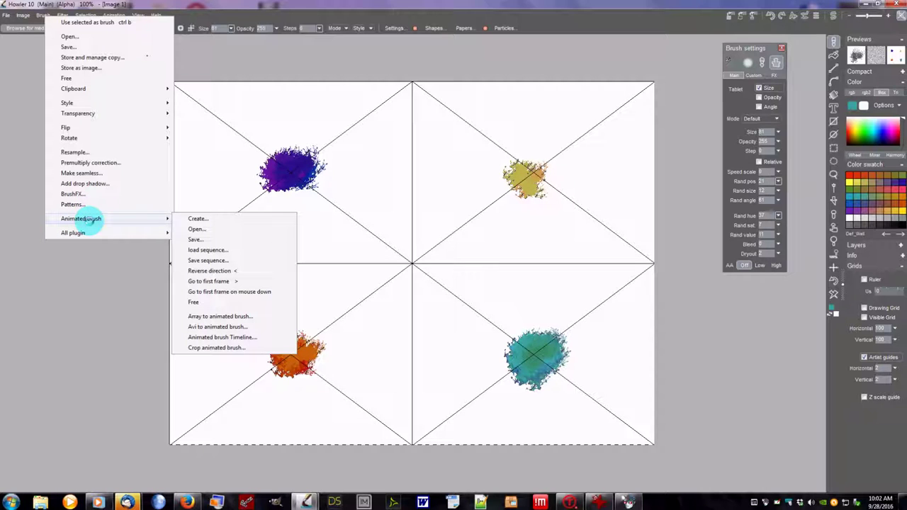
{"action": "left_click", "coordinate": [221, 316]}
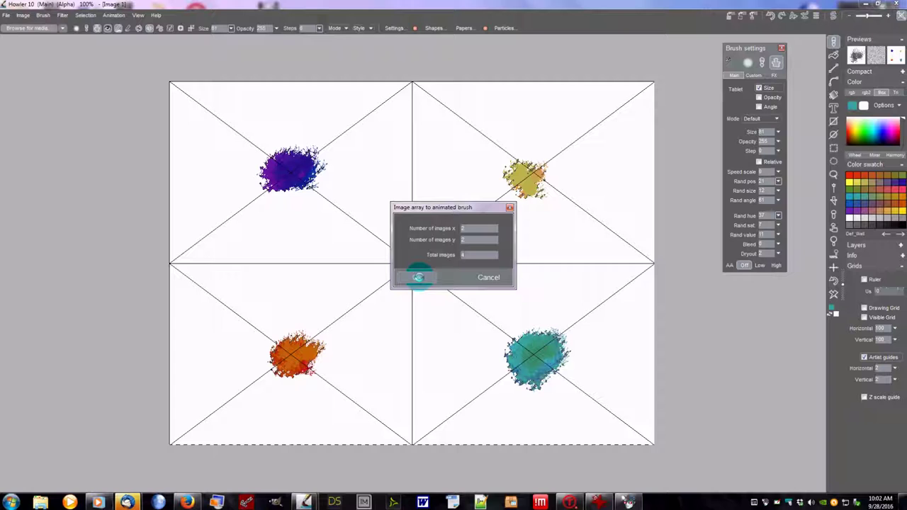
{"action": "left_click", "coordinate": [417, 277]}
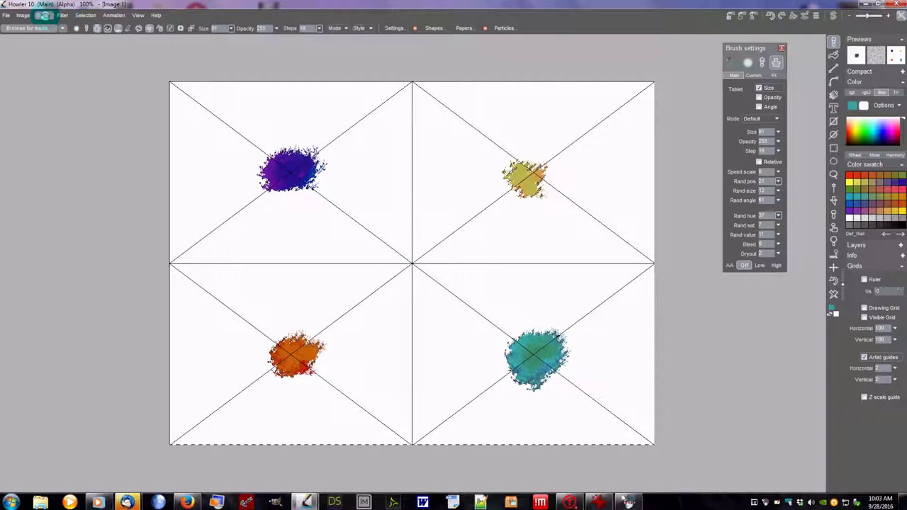
- Open the Store brush panel beside the canvas and show the animated brush's filmstrip
{"action": "left_click", "coordinate": [44, 15]}
{"action": "left_click", "coordinate": [62, 54]}
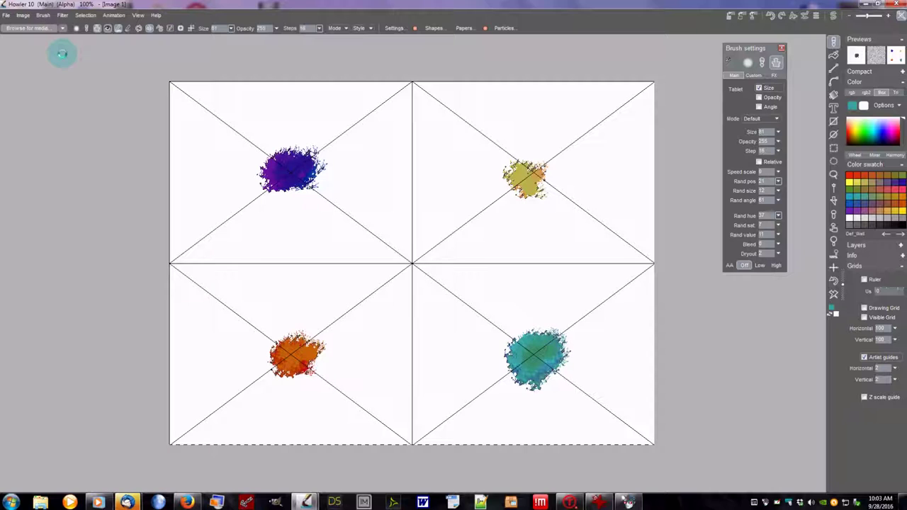
{"action": "mouse_move", "coordinate": [61, 301]}
{"action": "left_mouse_down"}
{"action": "mouse_move", "coordinate": [58, 60]}
{"action": "mouse_move", "coordinate": [49, 50]}
{"action": "left_mouse_up"}
{"action": "left_click", "coordinate": [54, 165]}
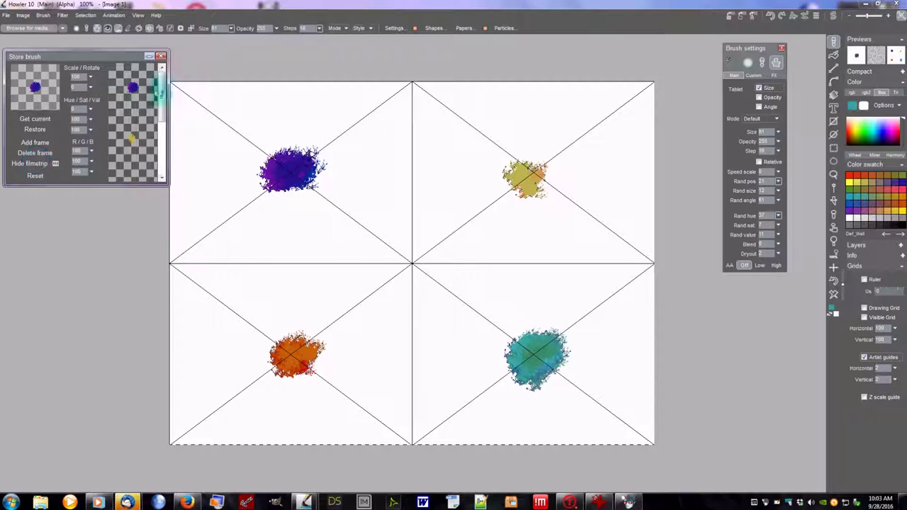
- Hide the artist guides and clear the selection around the foliage clusters
{"action": "mouse_move", "coordinate": [162, 97]}
{"action": "left_mouse_down"}
{"action": "mouse_move", "coordinate": [161, 139]}
{"action": "mouse_move", "coordinate": [161, 81]}
{"action": "left_mouse_up"}
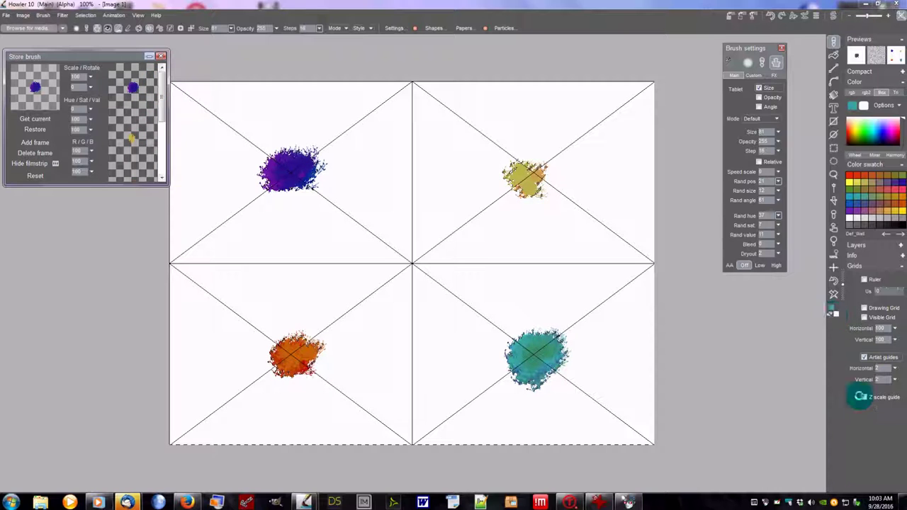
{"action": "left_click", "coordinate": [864, 357]}
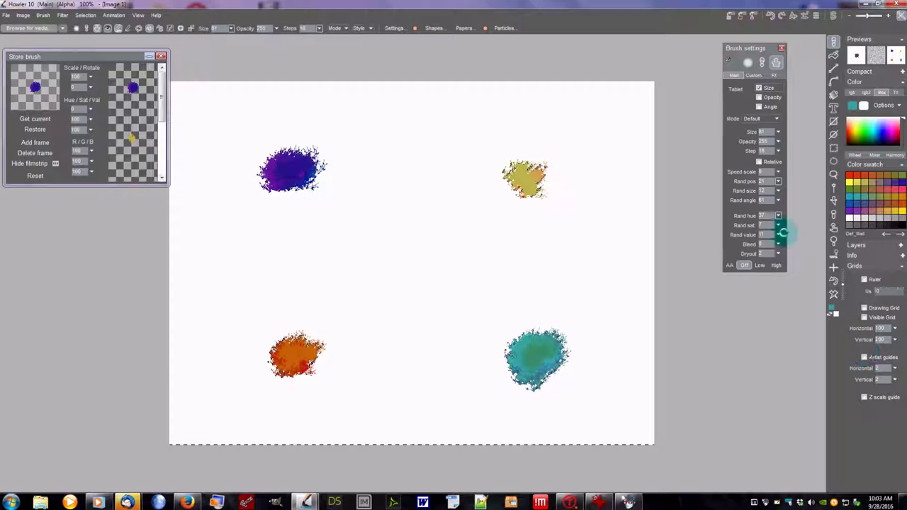
{"action": "left_click", "coordinate": [85, 15]}
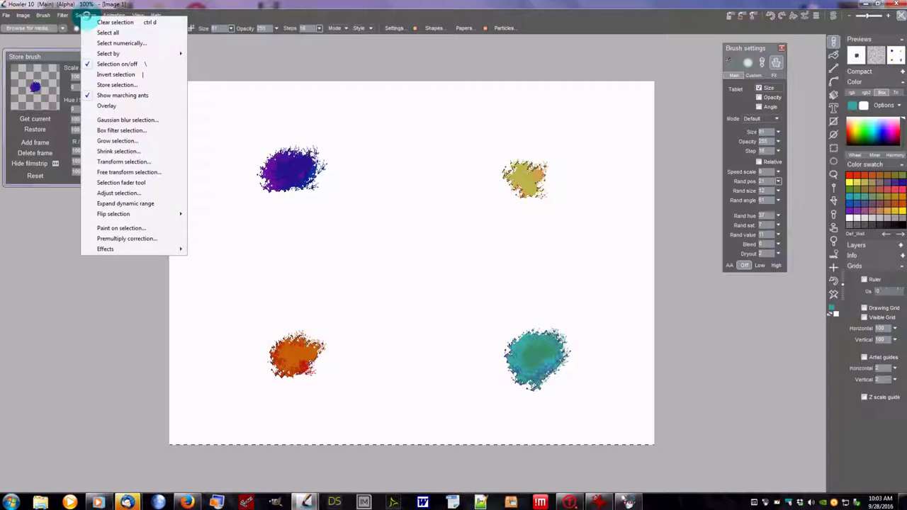
{"action": "left_click", "coordinate": [109, 22]}
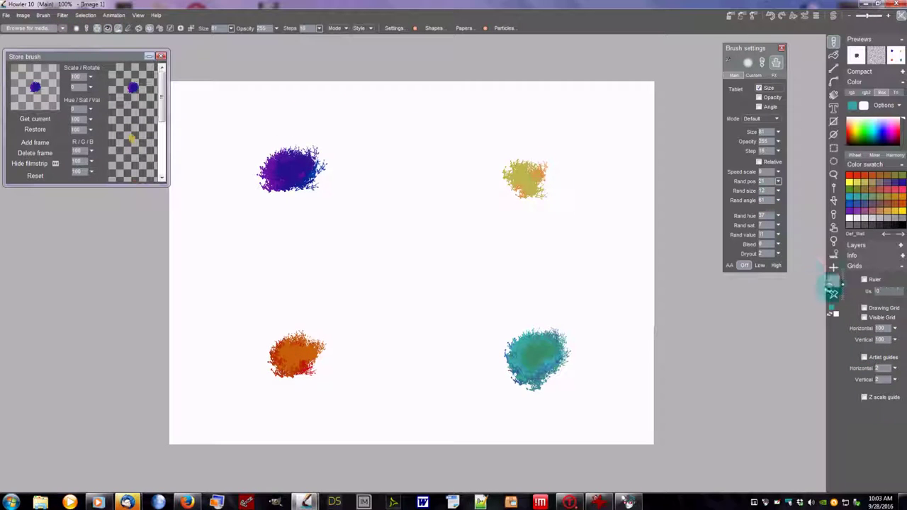
- Clear the canvas and paint looping multicoloured test strokes across it with the animated foliage brush
{"action": "left_click", "coordinate": [833, 295]}
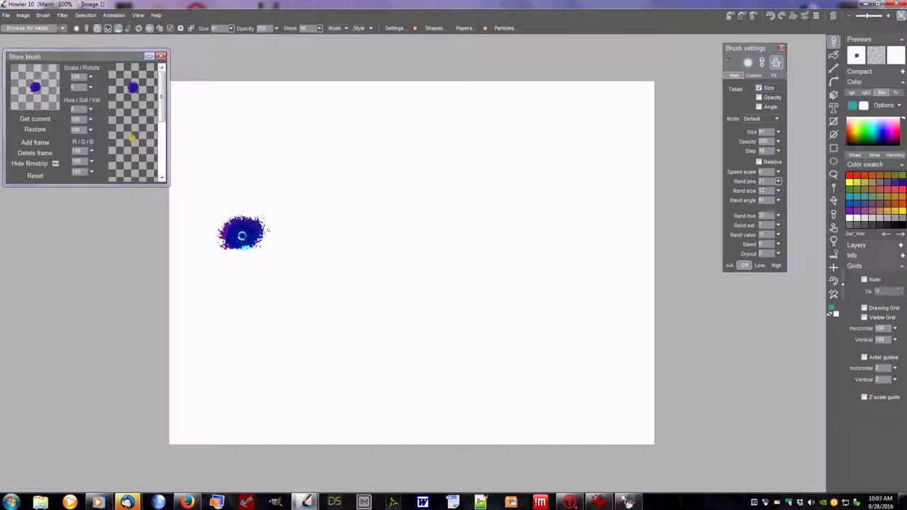
{"action": "mouse_move", "coordinate": [230, 234]}
{"action": "left_mouse_down"}
{"action": "mouse_move", "coordinate": [275, 178]}
{"action": "mouse_move", "coordinate": [340, 136]}
{"action": "mouse_move", "coordinate": [336, 214]}
{"action": "mouse_move", "coordinate": [289, 263]}
{"action": "mouse_move", "coordinate": [482, 245]}
{"action": "mouse_move", "coordinate": [277, 316]}
{"action": "mouse_move", "coordinate": [386, 279]}
{"action": "mouse_move", "coordinate": [456, 313]}
{"action": "mouse_move", "coordinate": [449, 227]}
{"action": "mouse_move", "coordinate": [460, 322]}
{"action": "left_mouse_up"}
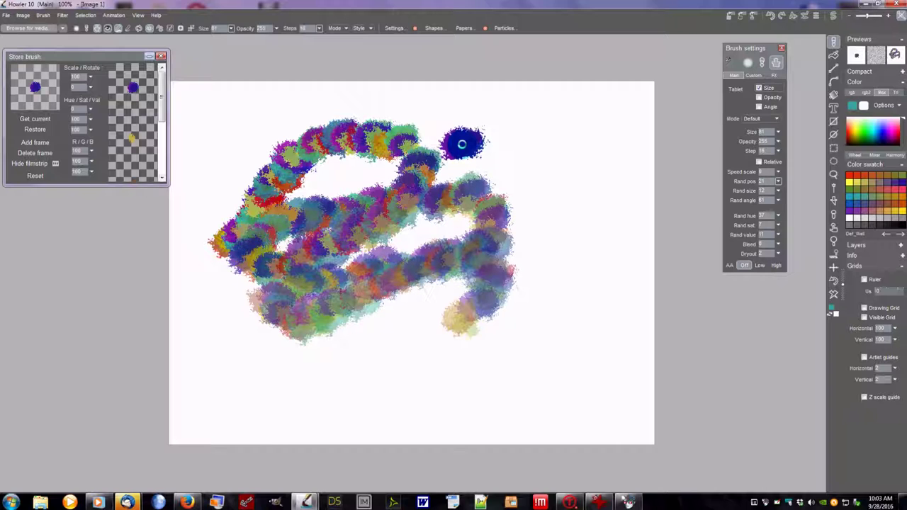
{"action": "mouse_move", "coordinate": [461, 145]}
{"action": "left_mouse_down"}
{"action": "mouse_move", "coordinate": [522, 158]}
{"action": "mouse_move", "coordinate": [528, 234]}
{"action": "left_mouse_up"}
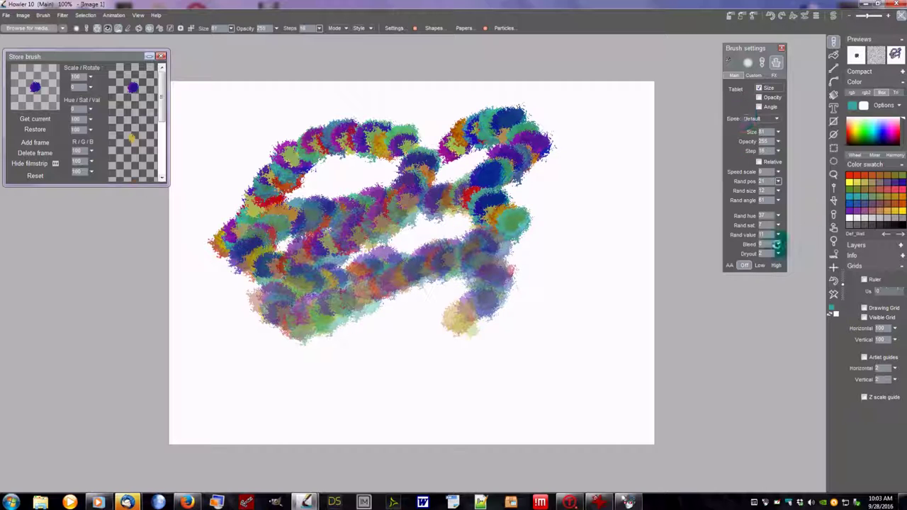
{"action": "mouse_move", "coordinate": [522, 284]}
{"action": "left_mouse_down"}
{"action": "mouse_move", "coordinate": [537, 253]}
{"action": "mouse_move", "coordinate": [420, 324]}
{"action": "mouse_move", "coordinate": [308, 356]}
{"action": "mouse_move", "coordinate": [269, 354]}
{"action": "left_mouse_up"}
{"action": "mouse_move", "coordinate": [478, 363]}
{"action": "left_mouse_down"}
{"action": "mouse_move", "coordinate": [516, 290]}
{"action": "mouse_move", "coordinate": [530, 324]}
{"action": "left_mouse_up"}
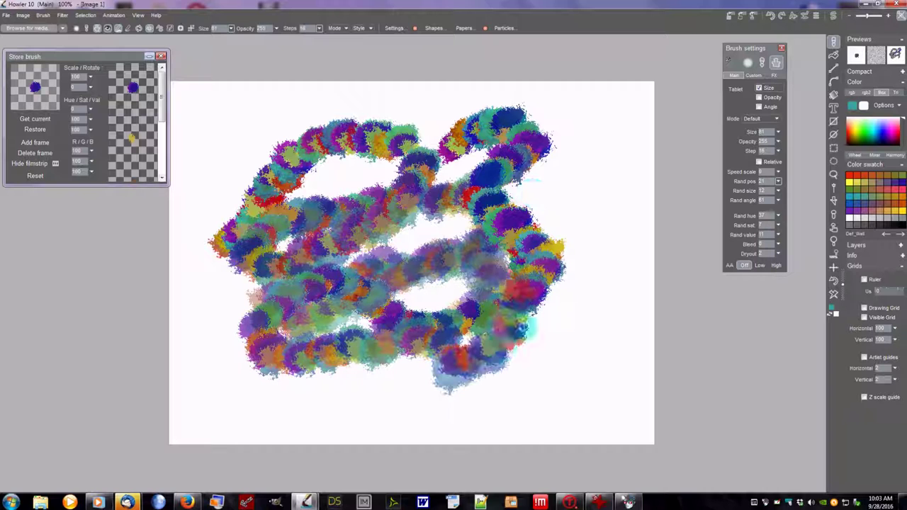
{"action": "left_click_drag", "start_coordinate": [270, 244], "coordinate": [235, 211]}
{"action": "left_click", "coordinate": [187, 170]}
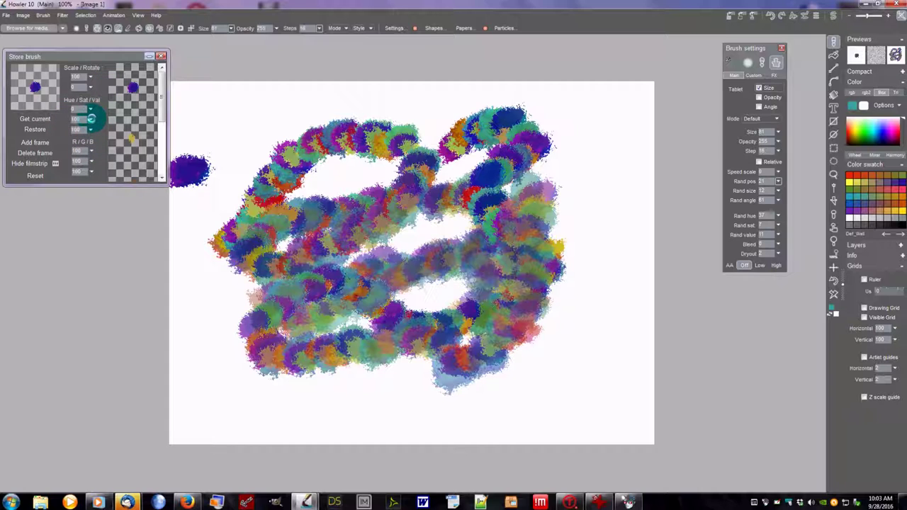
- Set the stored brush's hue to 74 and raise its red level, painting test strokes after each change
{"action": "mouse_move", "coordinate": [90, 115]}
{"action": "left_mouse_down"}
{"action": "mouse_move", "coordinate": [63, 111]}
{"action": "mouse_move", "coordinate": [72, 119]}
{"action": "left_mouse_up"}
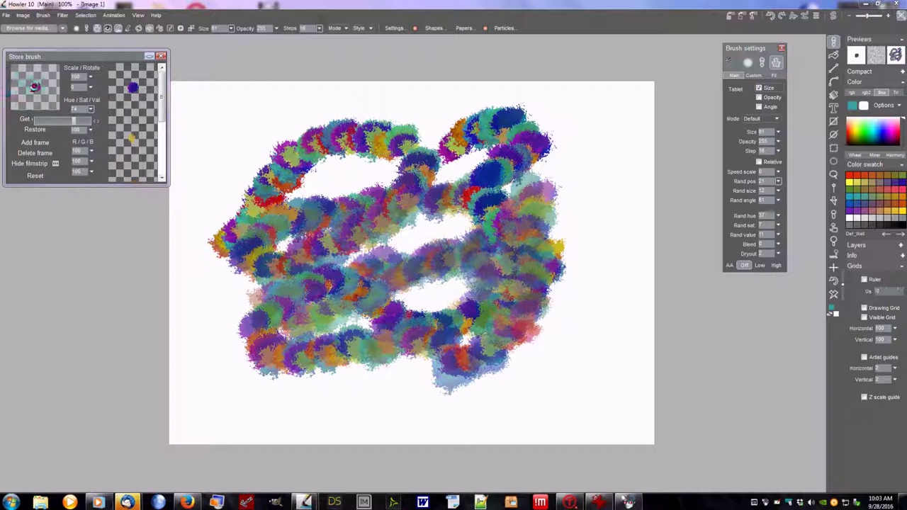
{"action": "mouse_move", "coordinate": [239, 130]}
{"action": "left_mouse_down"}
{"action": "mouse_move", "coordinate": [310, 125]}
{"action": "mouse_move", "coordinate": [181, 202]}
{"action": "mouse_move", "coordinate": [294, 262]}
{"action": "mouse_move", "coordinate": [346, 362]}
{"action": "mouse_move", "coordinate": [520, 369]}
{"action": "mouse_move", "coordinate": [560, 320]}
{"action": "mouse_move", "coordinate": [578, 197]}
{"action": "left_mouse_up"}
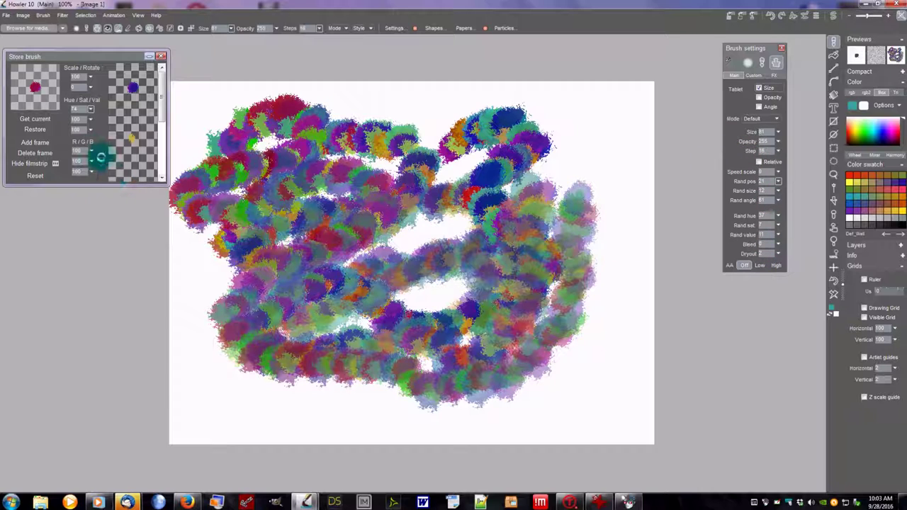
{"action": "left_click_drag", "start_coordinate": [68, 160], "coordinate": [82, 166]}
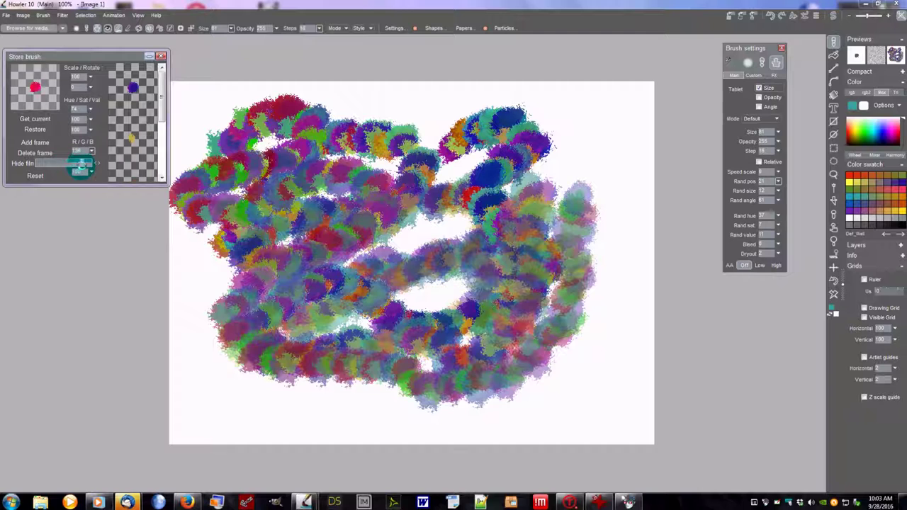
{"action": "mouse_move", "coordinate": [460, 205]}
{"action": "left_mouse_down"}
{"action": "mouse_move", "coordinate": [250, 257]}
{"action": "mouse_move", "coordinate": [383, 256]}
{"action": "mouse_move", "coordinate": [506, 208]}
{"action": "mouse_move", "coordinate": [262, 370]}
{"action": "mouse_move", "coordinate": [449, 320]}
{"action": "mouse_move", "coordinate": [568, 323]}
{"action": "mouse_move", "coordinate": [483, 301]}
{"action": "mouse_move", "coordinate": [432, 347]}
{"action": "mouse_move", "coordinate": [560, 358]}
{"action": "mouse_move", "coordinate": [580, 298]}
{"action": "left_mouse_up"}
{"action": "mouse_move", "coordinate": [587, 177]}
{"action": "left_mouse_down"}
{"action": "mouse_move", "coordinate": [431, 201]}
{"action": "mouse_move", "coordinate": [411, 142]}
{"action": "mouse_move", "coordinate": [380, 123]}
{"action": "mouse_move", "coordinate": [417, 110]}
{"action": "mouse_move", "coordinate": [401, 127]}
{"action": "mouse_move", "coordinate": [436, 148]}
{"action": "mouse_move", "coordinate": [578, 125]}
{"action": "mouse_move", "coordinate": [602, 162]}
{"action": "left_mouse_up"}
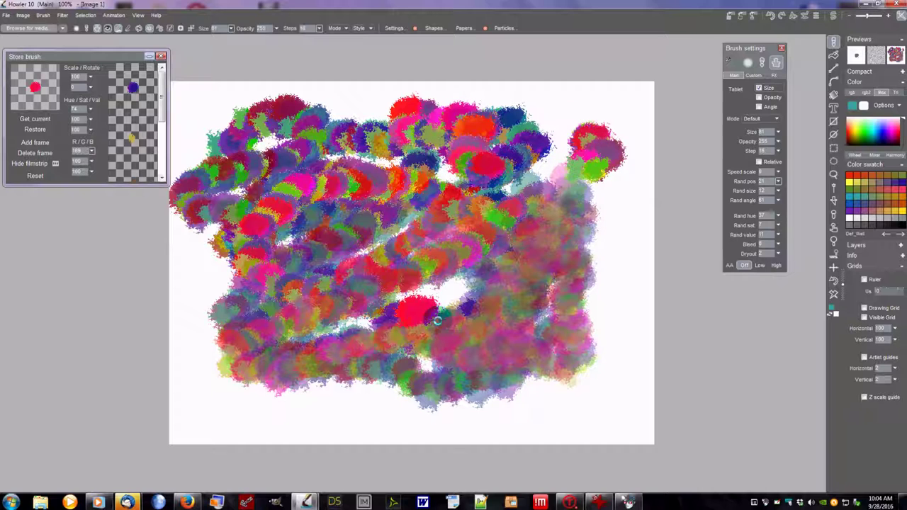
{"action": "mouse_move", "coordinate": [438, 276]}
{"action": "left_mouse_down"}
{"action": "mouse_move", "coordinate": [383, 311]}
{"action": "mouse_move", "coordinate": [402, 327]}
{"action": "mouse_move", "coordinate": [481, 343]}
{"action": "mouse_move", "coordinate": [424, 364]}
{"action": "mouse_move", "coordinate": [396, 295]}
{"action": "left_mouse_up"}
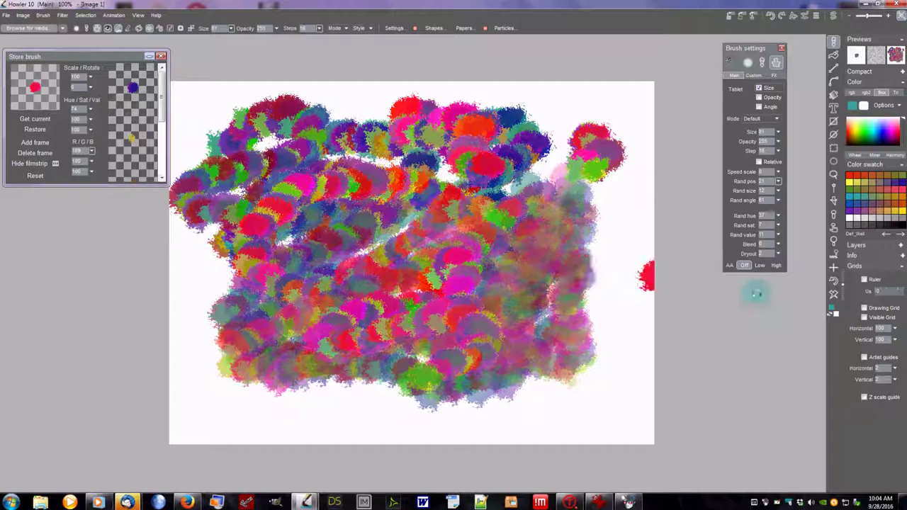
- Test the recoloured brush with a looping stroke and a short one on a cleared canvas, and wipe them away
{"action": "left_click", "coordinate": [834, 294]}
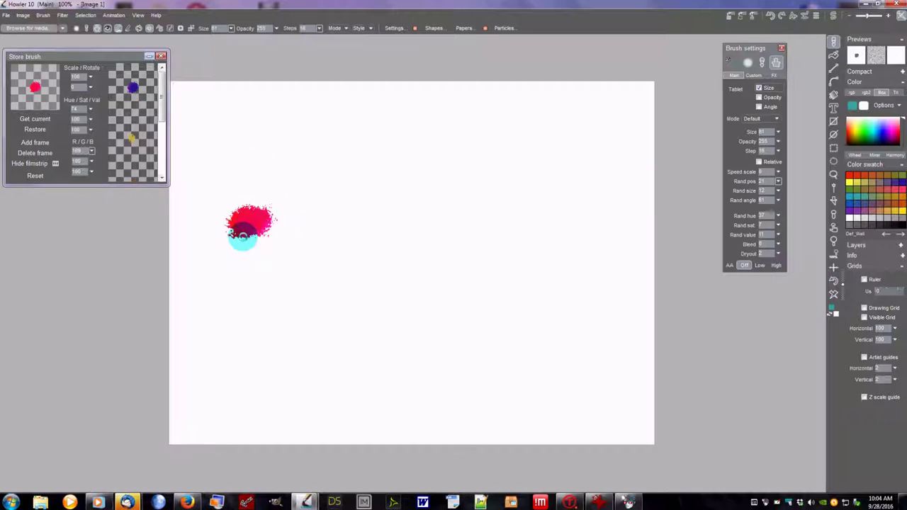
{"action": "mouse_move", "coordinate": [242, 237]}
{"action": "left_mouse_down"}
{"action": "mouse_move", "coordinate": [353, 147]}
{"action": "mouse_move", "coordinate": [327, 217]}
{"action": "mouse_move", "coordinate": [283, 249]}
{"action": "mouse_move", "coordinate": [280, 227]}
{"action": "mouse_move", "coordinate": [381, 126]}
{"action": "left_mouse_up"}
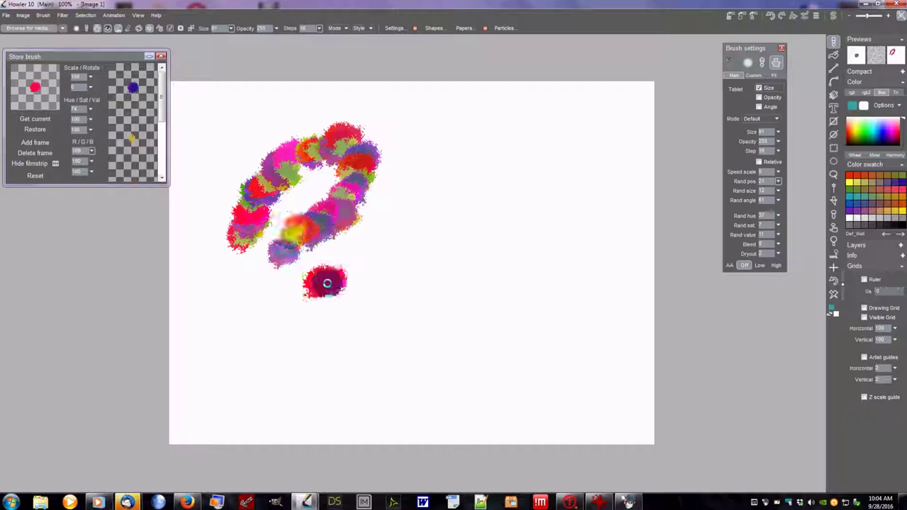
{"action": "mouse_move", "coordinate": [337, 254]}
{"action": "left_mouse_down"}
{"action": "mouse_move", "coordinate": [324, 212]}
{"action": "mouse_move", "coordinate": [331, 228]}
{"action": "mouse_move", "coordinate": [358, 204]}
{"action": "left_mouse_up"}
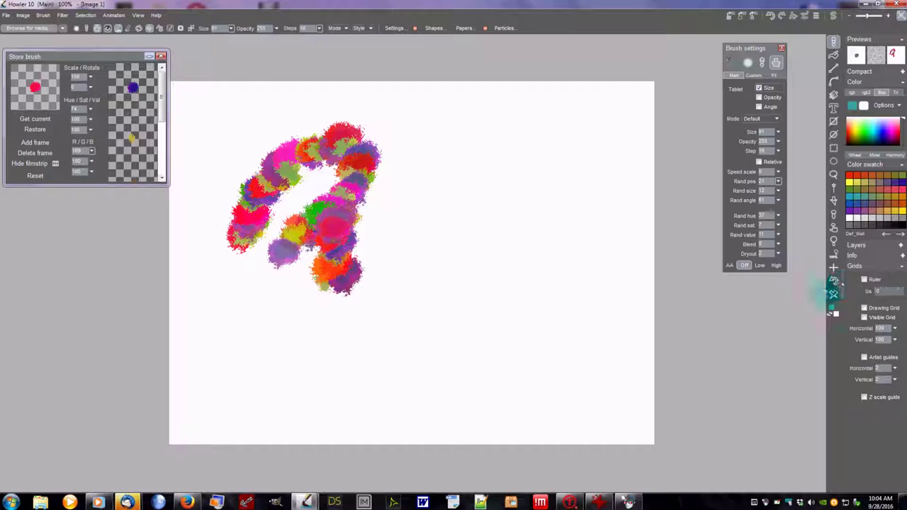
{"action": "left_click", "coordinate": [833, 295]}
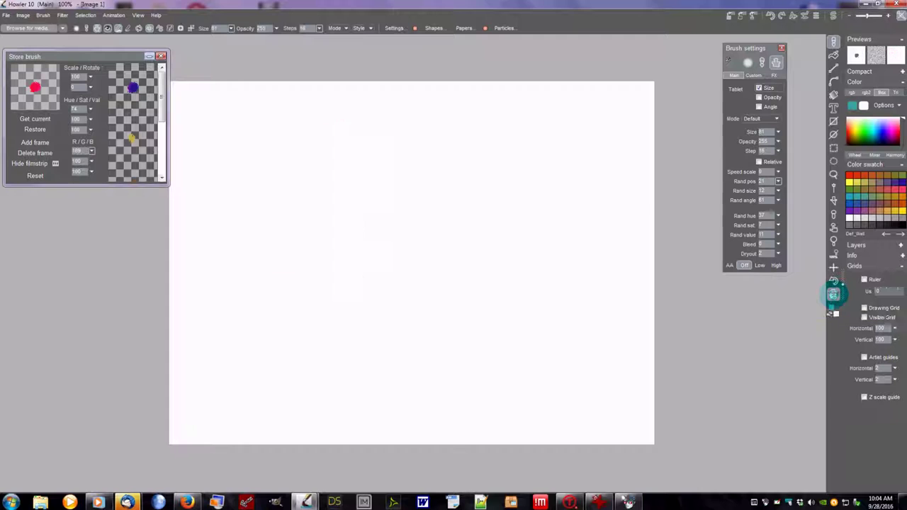
- Open the particle settings, look through the available particle styles and close the settings again
{"action": "left_click", "coordinate": [503, 27]}
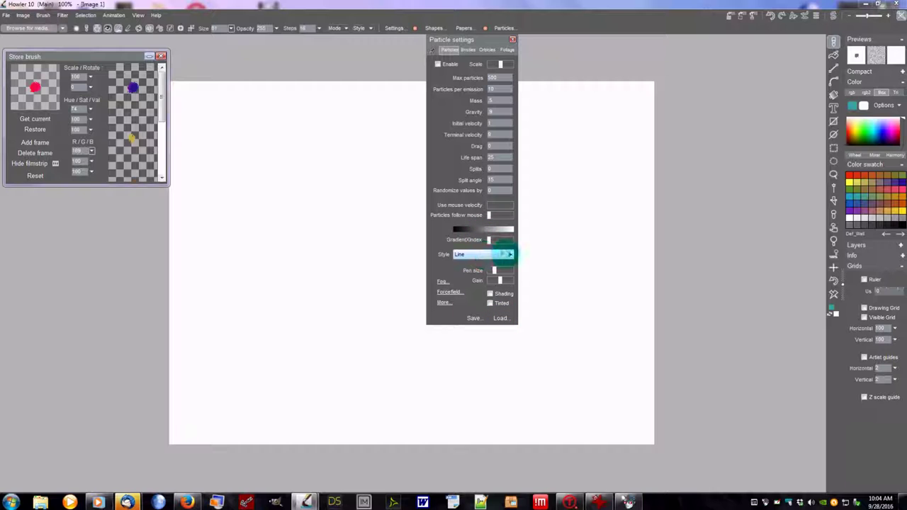
{"action": "left_click", "coordinate": [507, 255]}
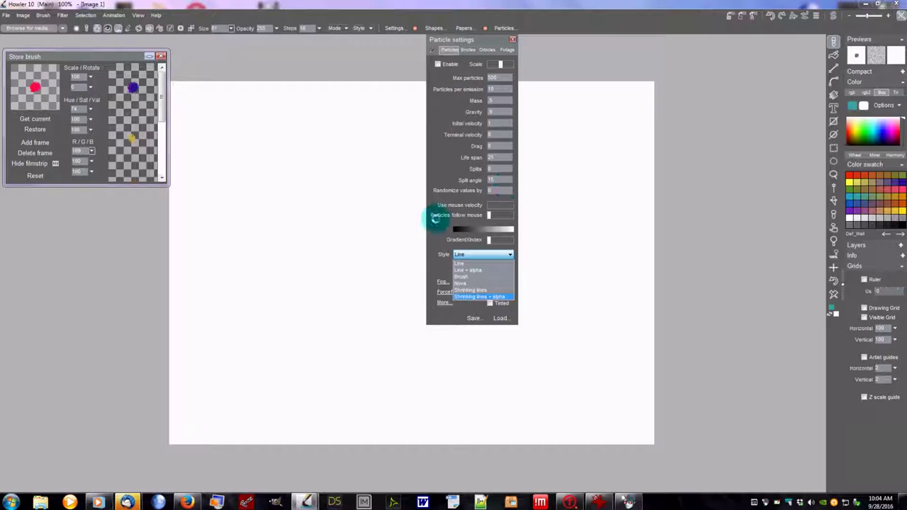
{"action": "left_click", "coordinate": [512, 38]}
{"action": "left_click", "coordinate": [512, 38]}
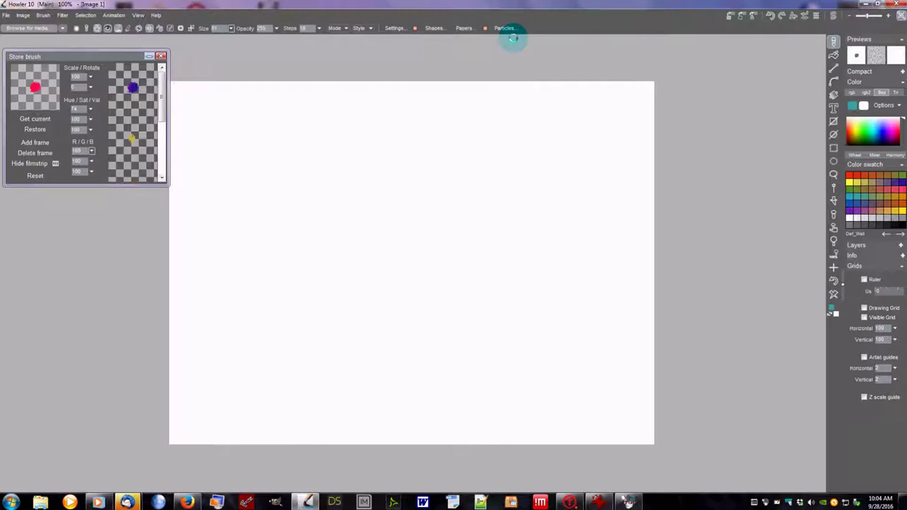
- Open the animated brush timeline editor, view the brush's frames and adjustment options, and close it
{"action": "left_click", "coordinate": [43, 15]}
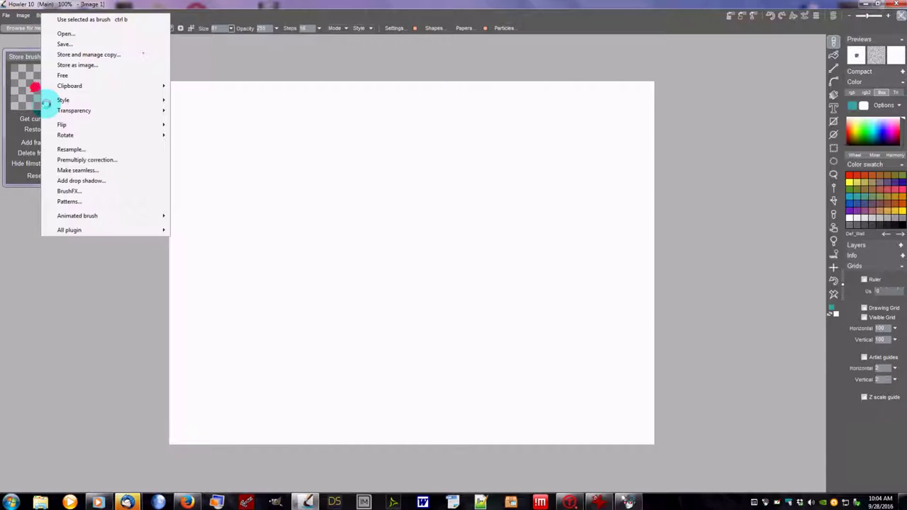
{"action": "mouse_move", "coordinate": [113, 216]}
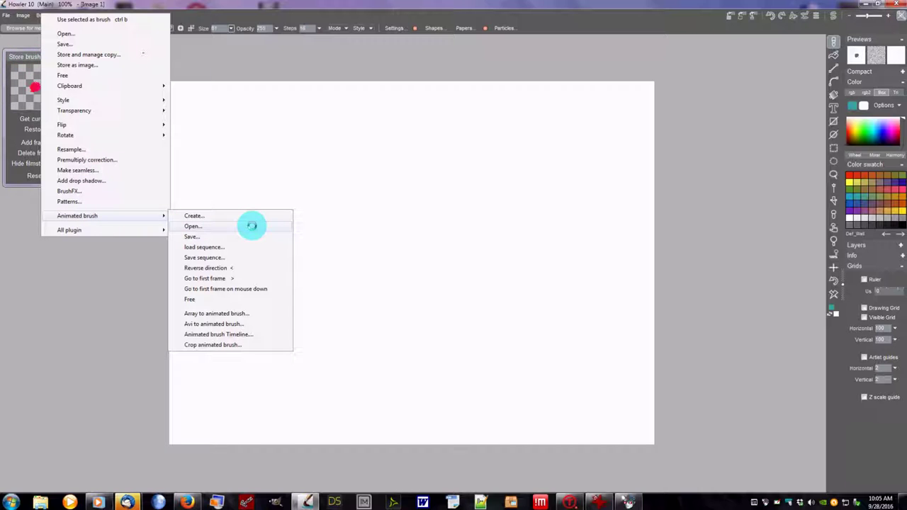
{"action": "left_click", "coordinate": [212, 333]}
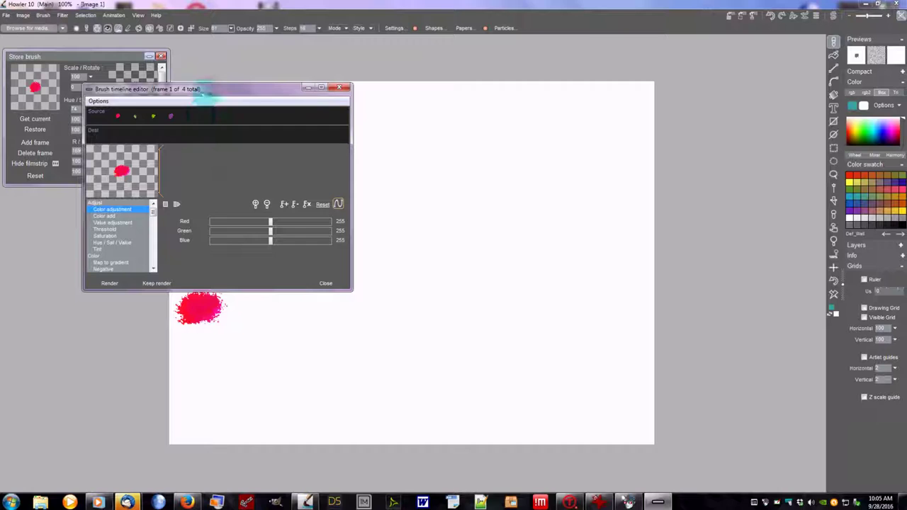
{"action": "left_click_drag", "start_coordinate": [206, 88], "coordinate": [175, 230]}
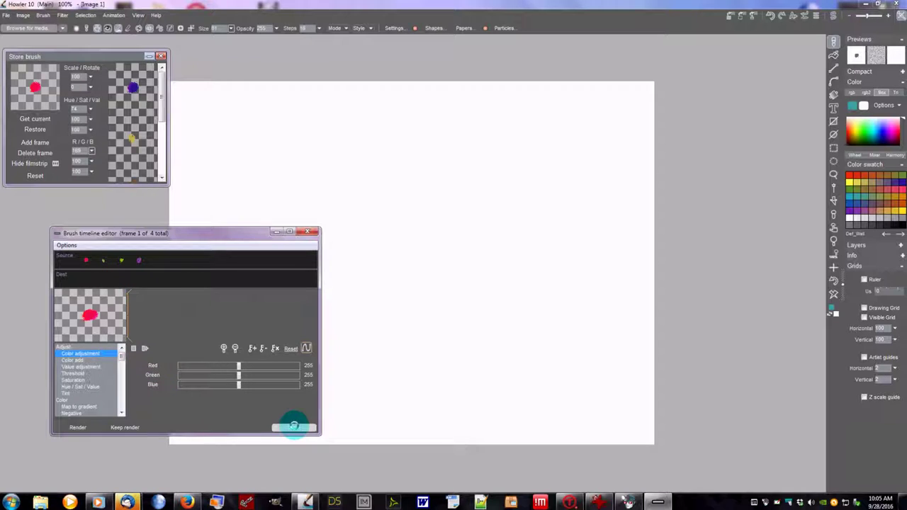
{"action": "left_click", "coordinate": [293, 426]}
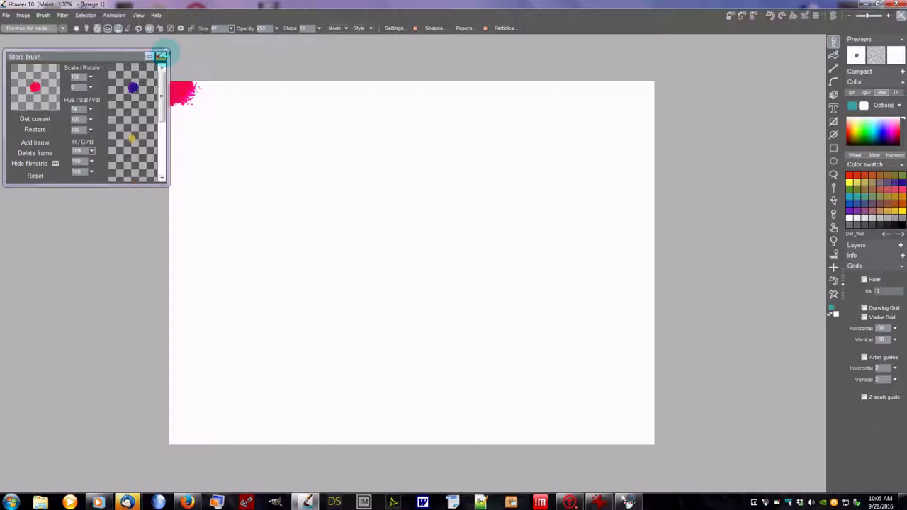